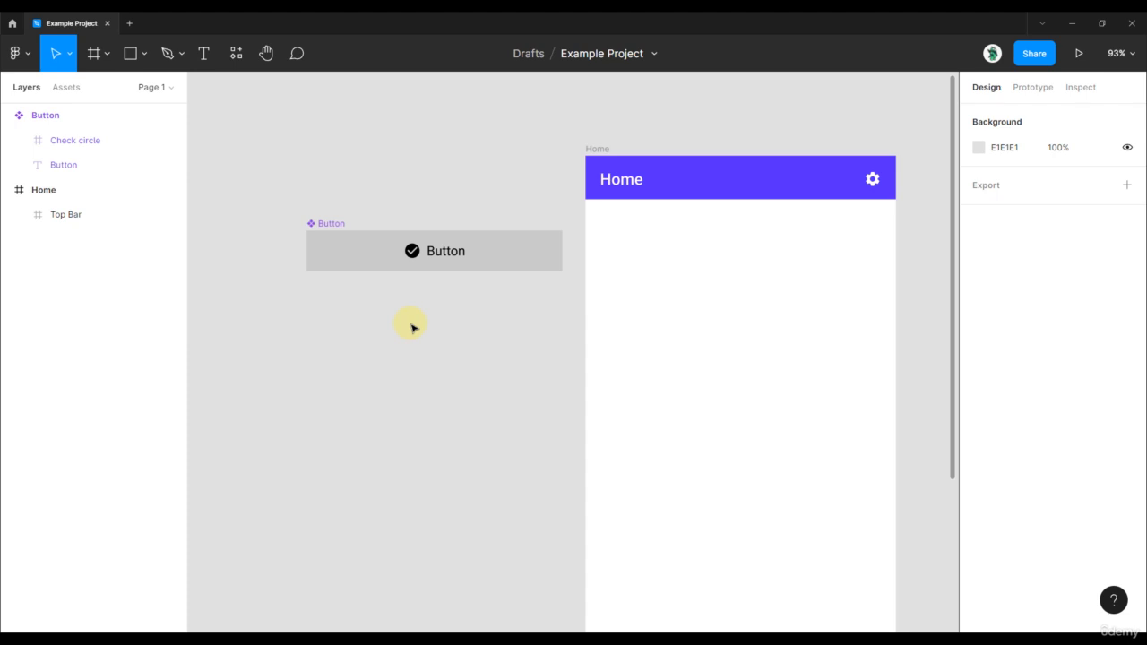
Run the Material Design Icons plugin.
{"action": "scroll", "coordinate": [333, 263], "scroll_direction": "up", "scroll_amount": 5, "text": "ctrl"}
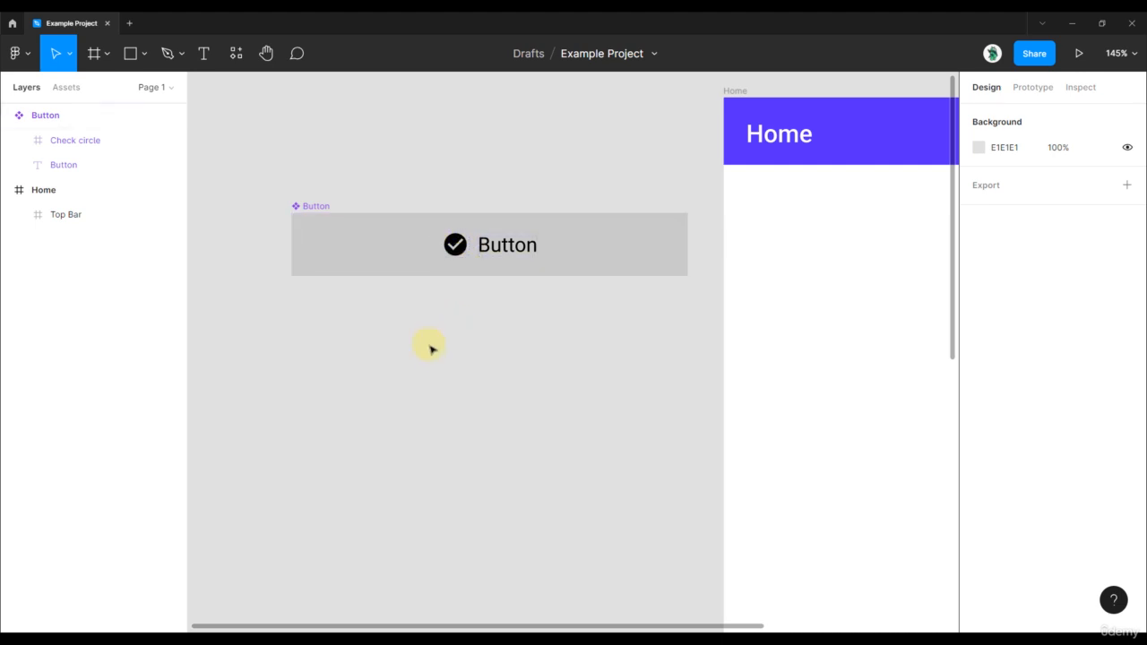
{"action": "left_click_drag", "start_coordinate": [430, 375], "coordinate": [464, 346]}
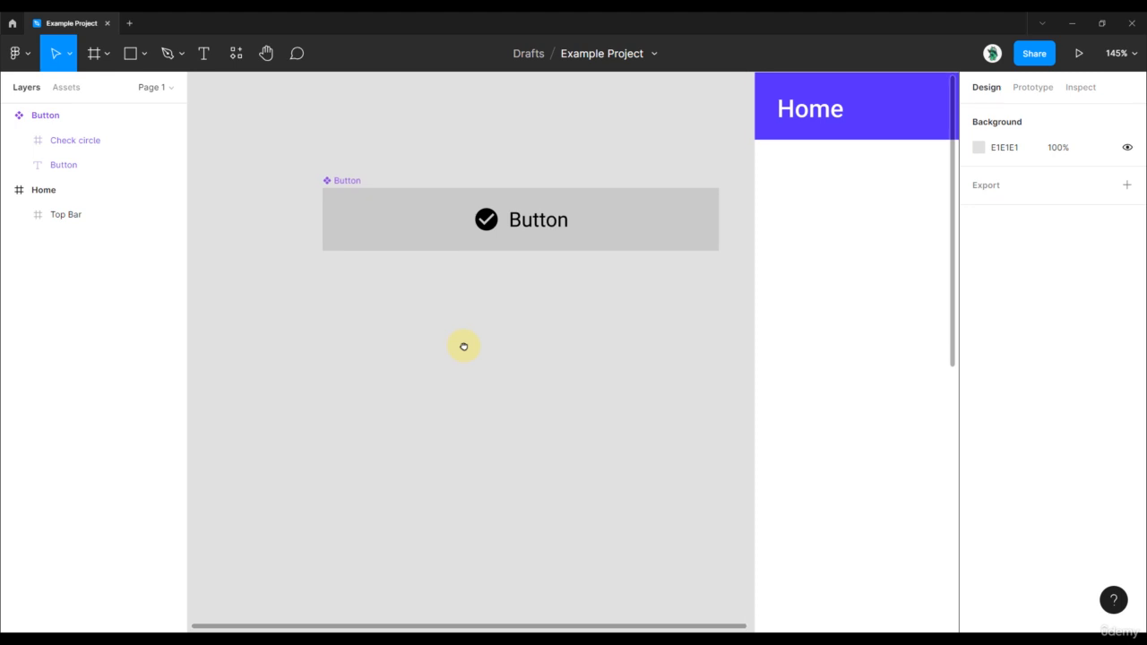
{"action": "left_click", "coordinate": [241, 56]}
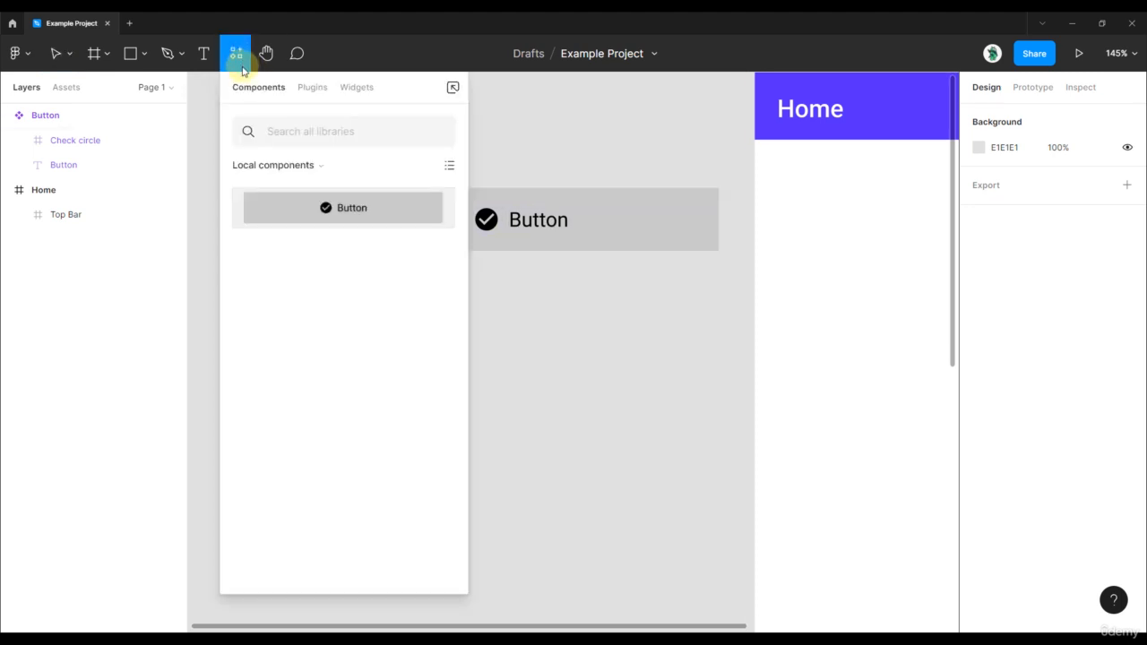
{"action": "left_click", "coordinate": [309, 87]}
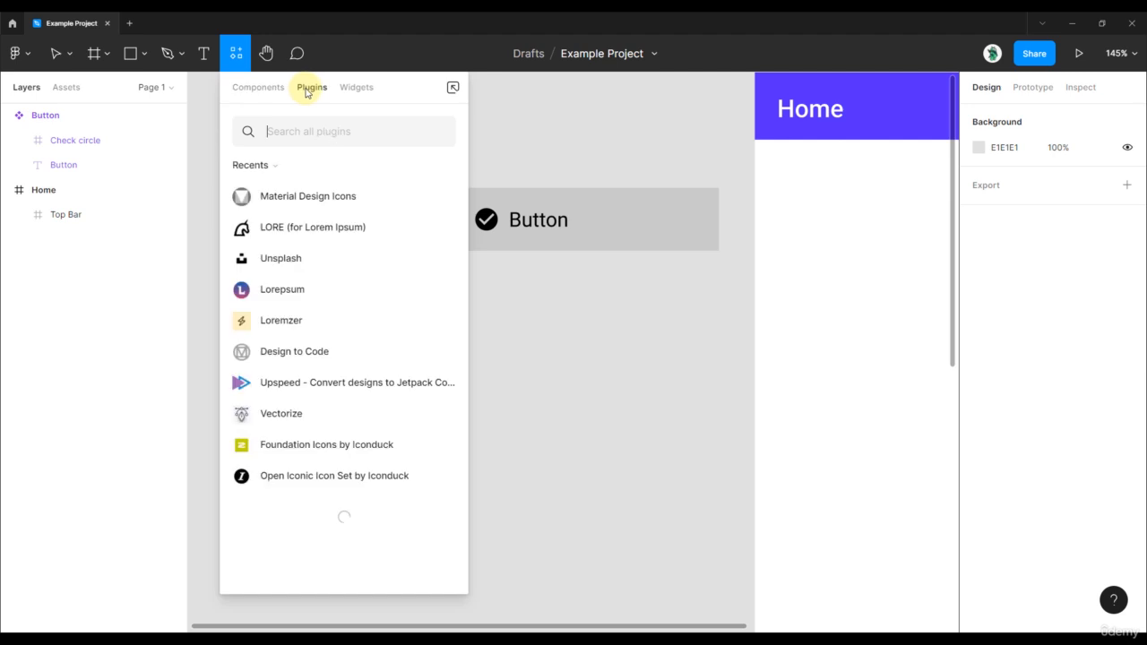
{"action": "left_click", "coordinate": [305, 204]}
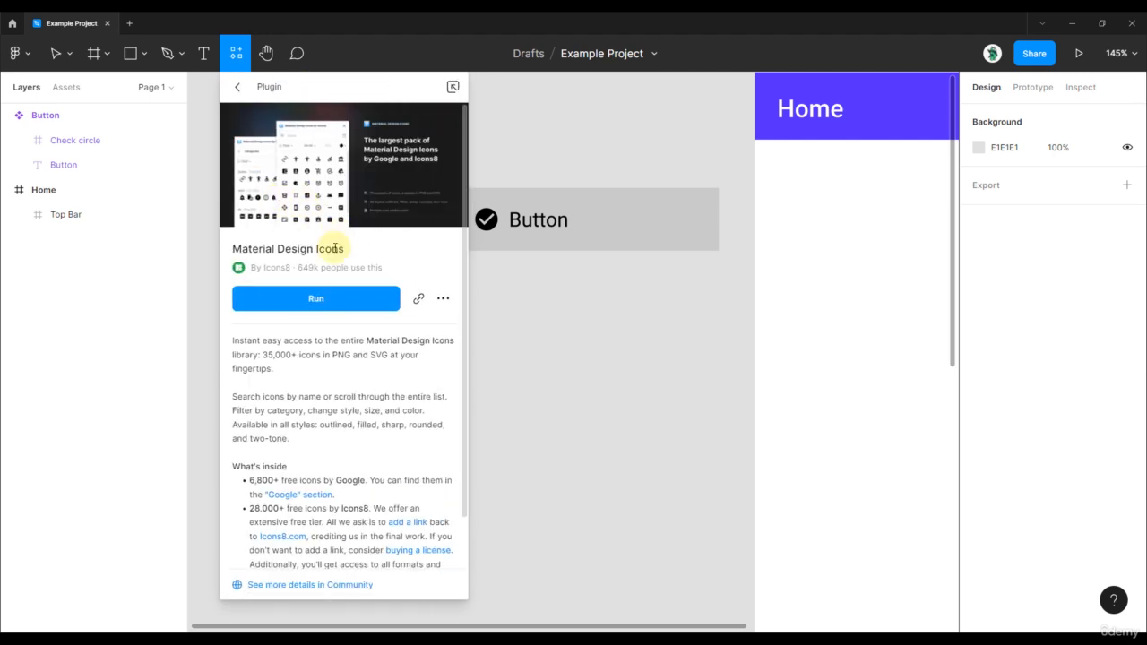
{"action": "left_click", "coordinate": [319, 297]}
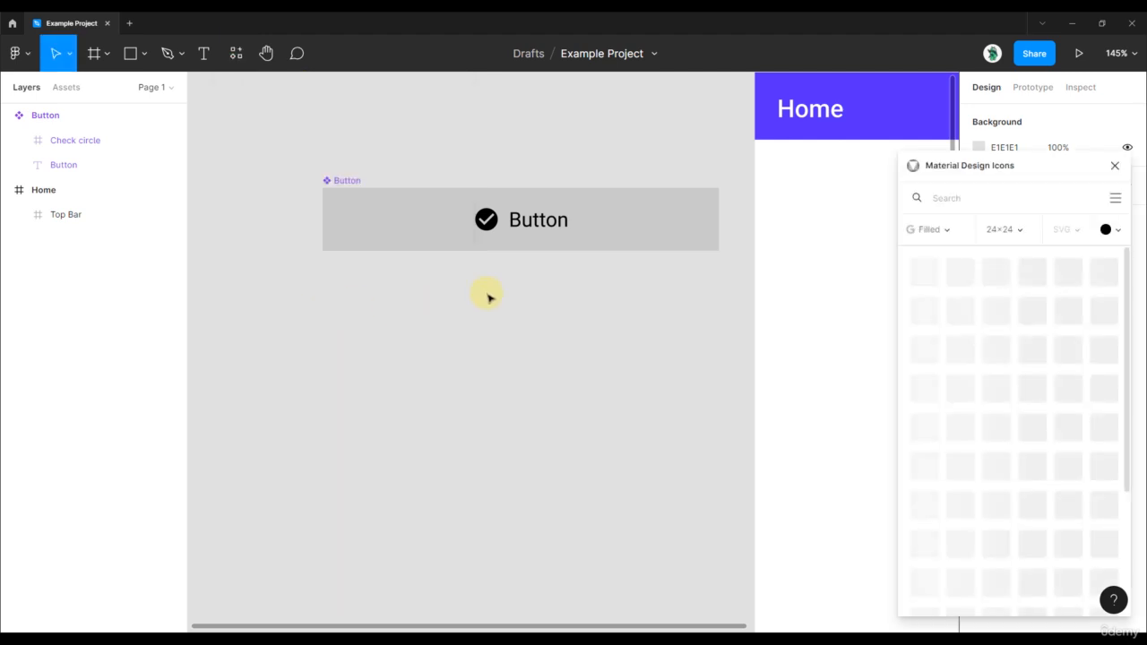
Search the icon plugin for "check" and "home" and add the filled Check circle and Home filled icons to the canvas.
{"action": "left_click", "coordinate": [984, 198]}
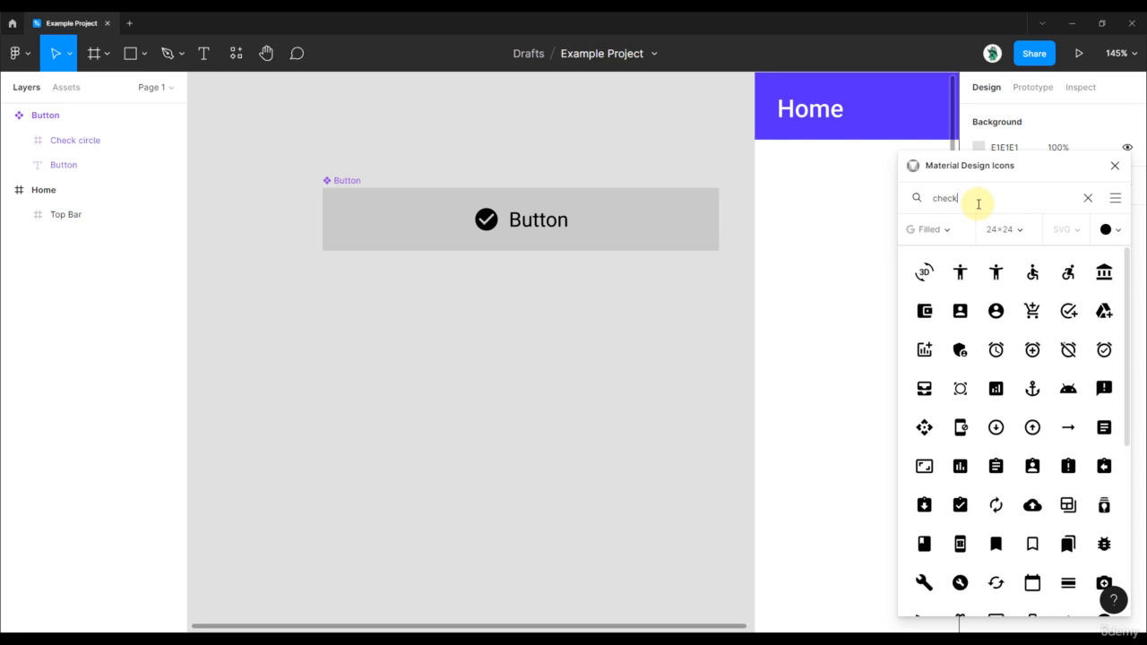
{"action": "left_click_drag", "start_coordinate": [924, 271], "coordinate": [479, 338]}
{"action": "left_click_drag", "start_coordinate": [975, 199], "coordinate": [841, 207]}
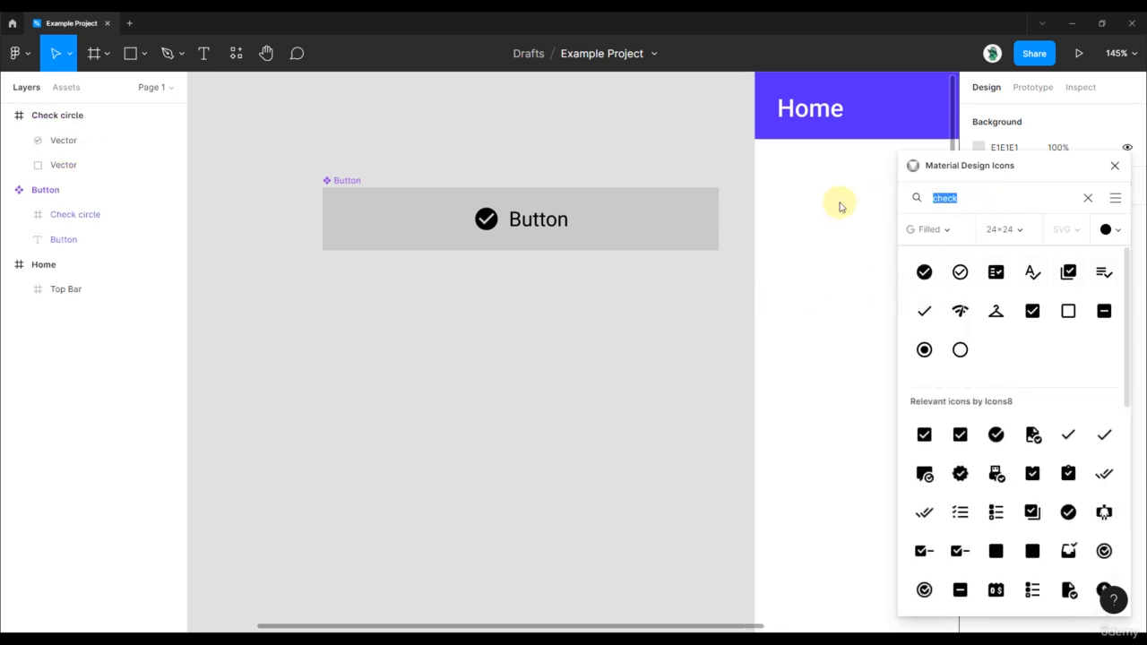
{"action": "type", "text": "home"}
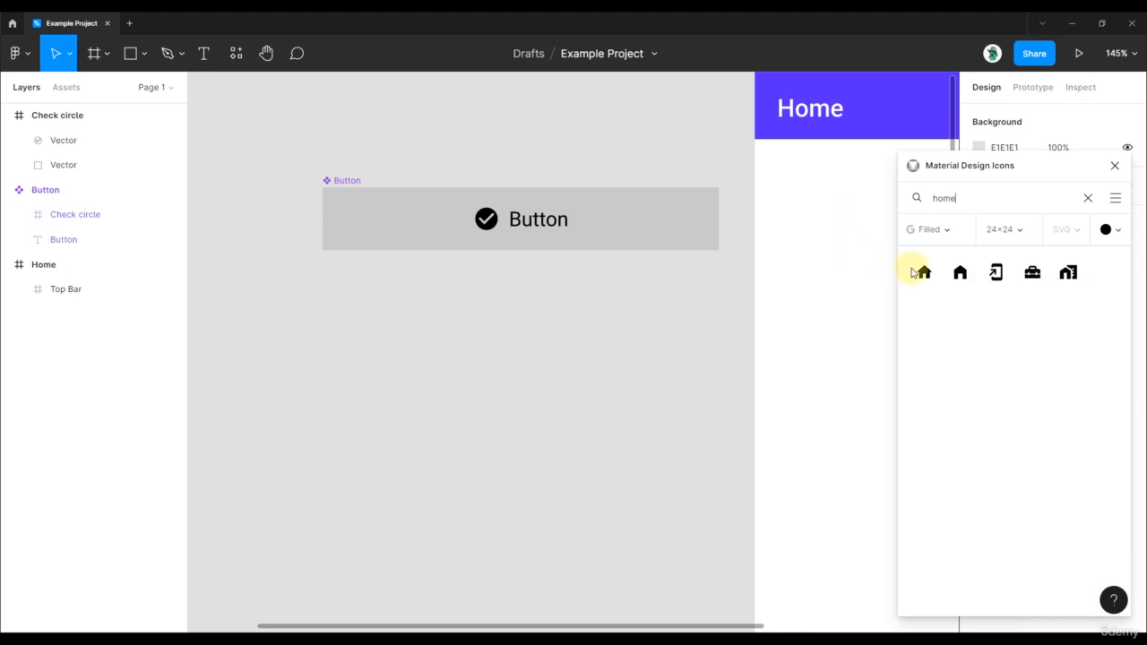
{"action": "left_click_drag", "start_coordinate": [960, 276], "coordinate": [714, 289]}
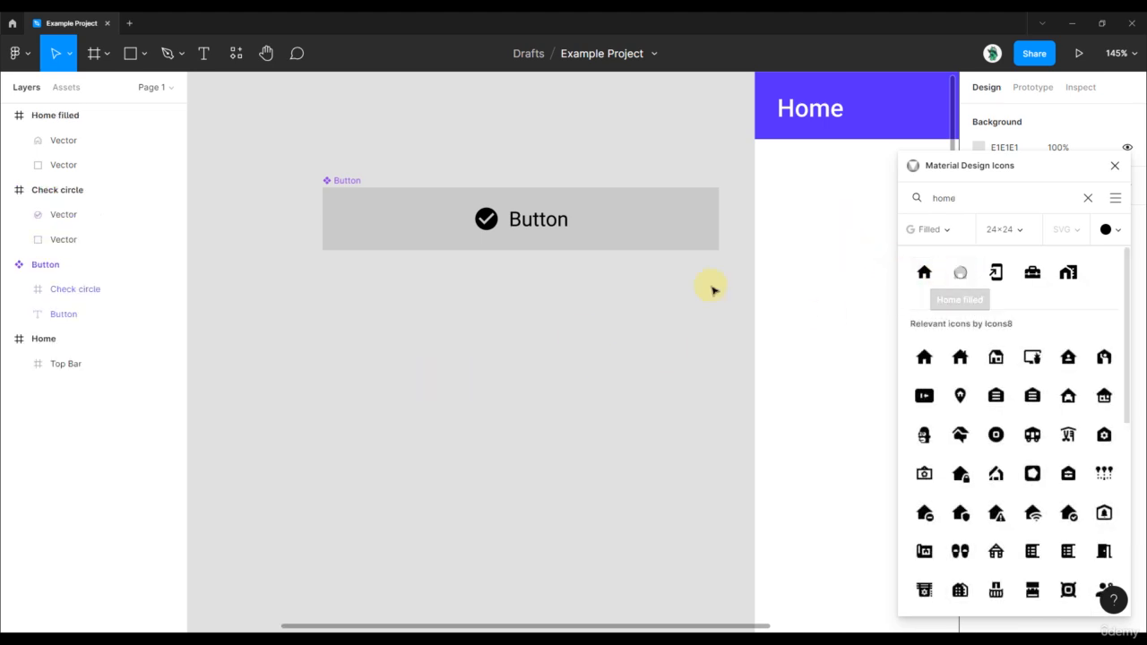
Search the icon plugin for "settings", add the Settings gear icon to the canvas and close the plugin.
{"action": "double_click", "coordinate": [955, 198]}
{"action": "type", "text": "settings"}
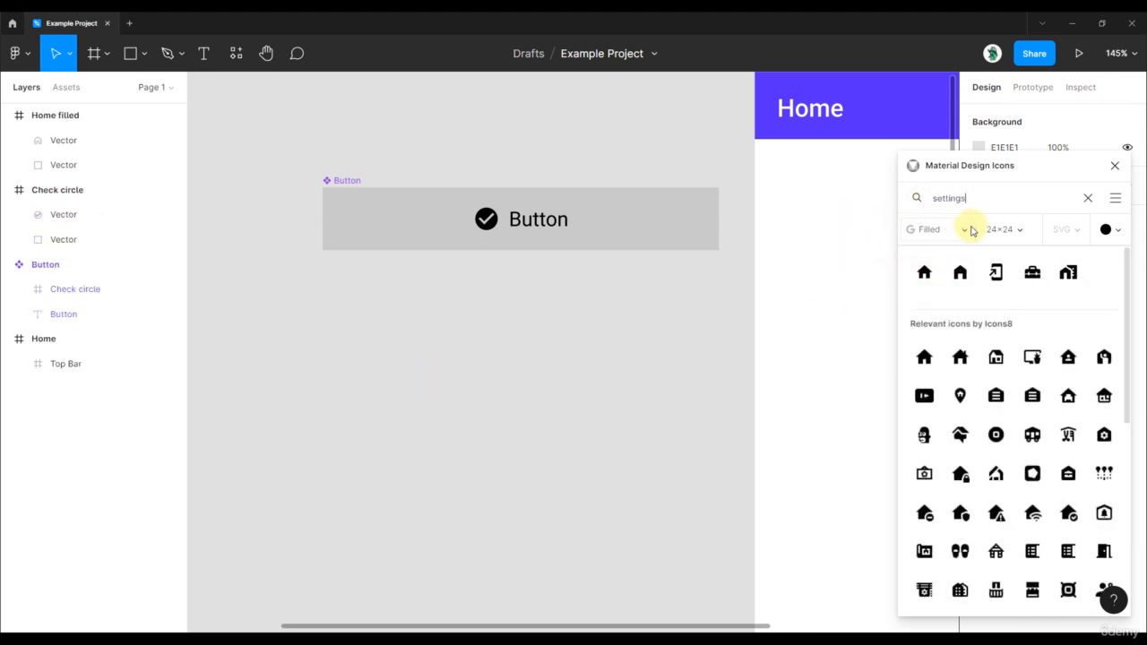
{"action": "left_click_drag", "start_coordinate": [961, 274], "coordinate": [615, 330]}
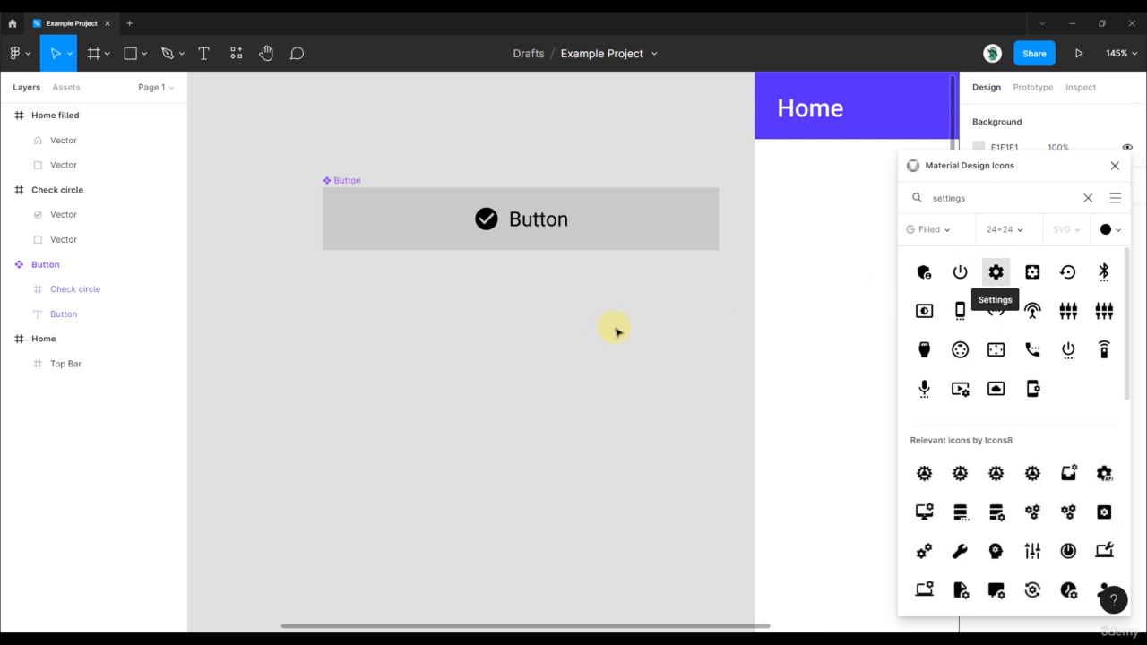
{"action": "left_click", "coordinate": [1115, 166]}
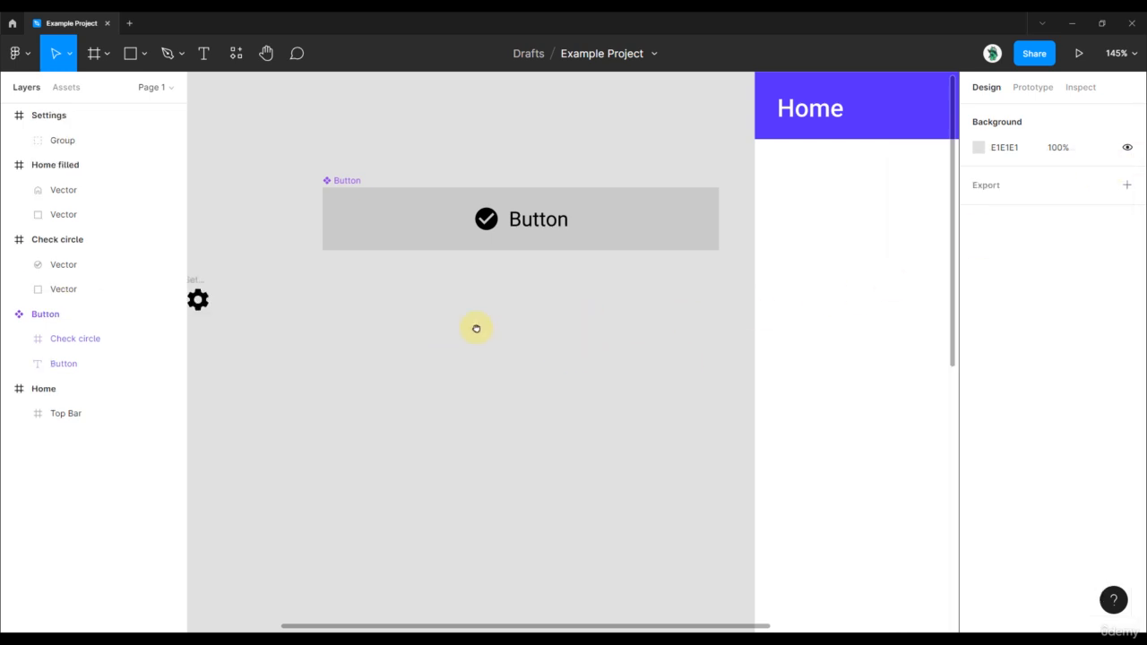
Arrange the home, check circle and settings icons in a row about 12 px apart below the Button component, aligned with its left edge.
{"action": "scroll", "coordinate": [476, 328], "scroll_direction": "left", "scroll_amount": 5}
{"action": "left_click", "coordinate": [365, 321]}
{"action": "left_click_drag", "start_coordinate": [366, 321], "coordinate": [363, 330]}
{"action": "left_click_drag", "start_coordinate": [452, 271], "coordinate": [393, 336]}
{"action": "left_click_drag", "start_coordinate": [442, 392], "coordinate": [586, 328]}
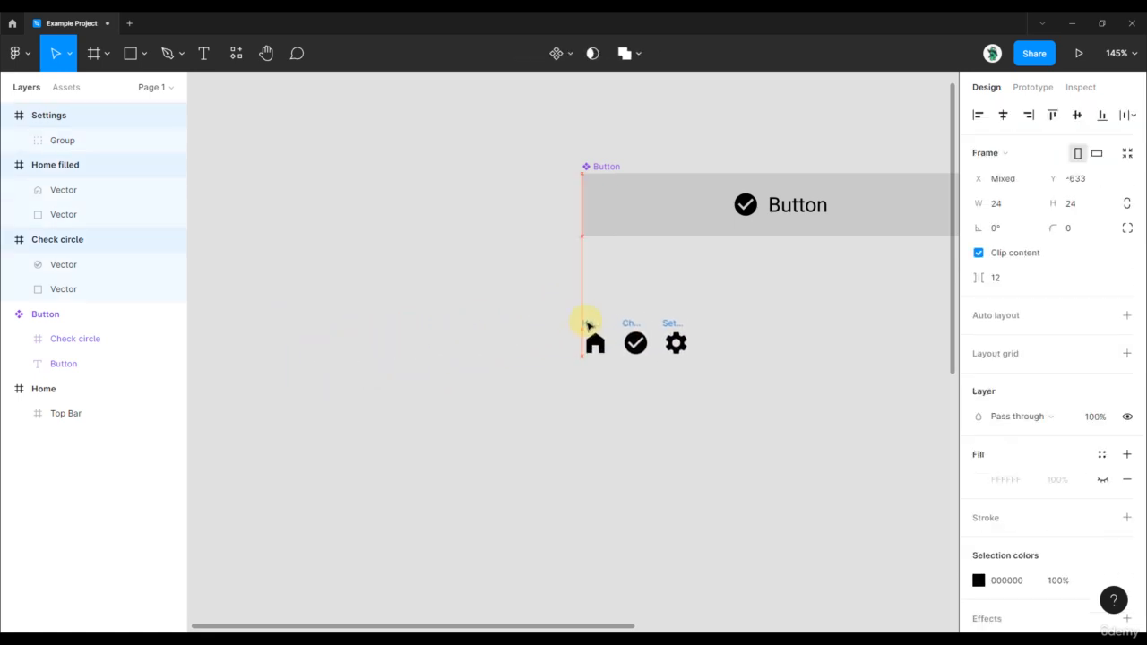
Turn the home, check circle and settings icons into three separate components with Create multiple components.
{"action": "scroll", "coordinate": [583, 287], "scroll_direction": "right", "scroll_amount": 2}
{"action": "scroll", "coordinate": [582, 286], "scroll_direction": "down", "scroll_amount": 1}
{"action": "left_click_drag", "start_coordinate": [469, 248], "coordinate": [632, 373]}
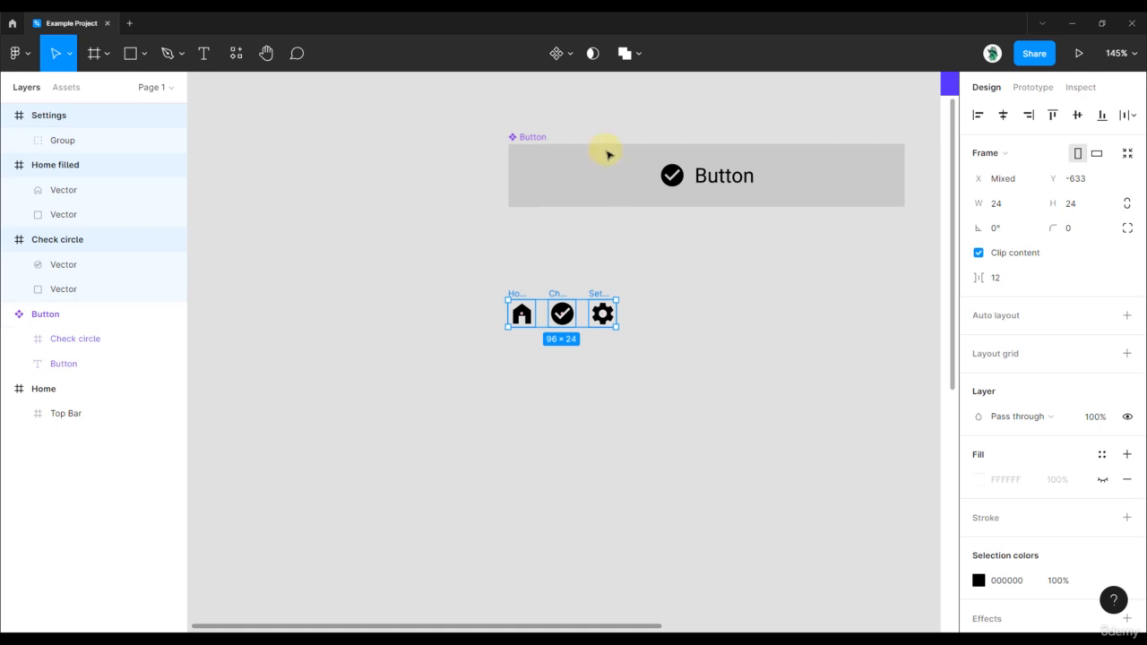
{"action": "left_click", "coordinate": [571, 56]}
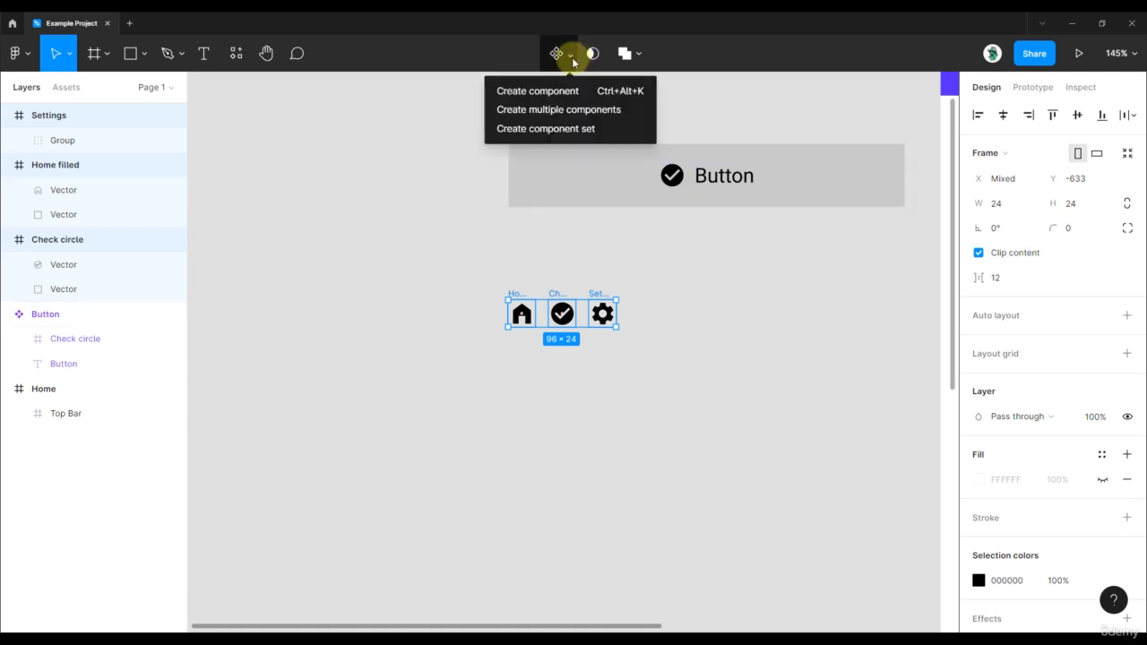
{"action": "left_click", "coordinate": [571, 109]}
{"action": "scroll", "coordinate": [570, 296], "scroll_direction": "up", "scroll_amount": 3}
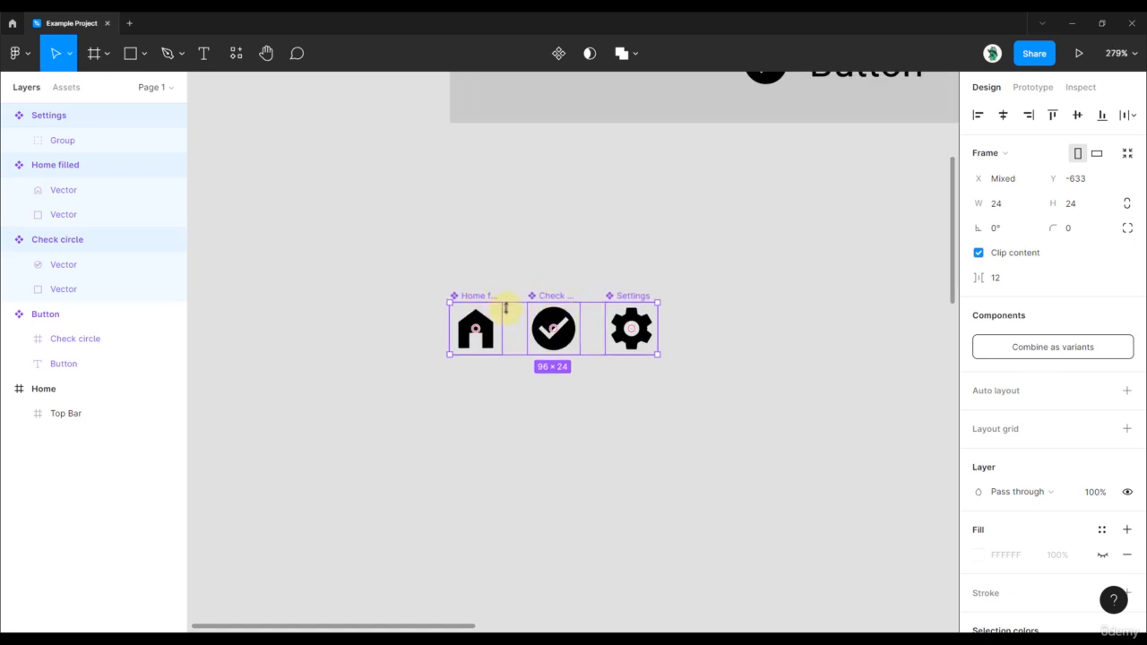
{"action": "left_click", "coordinate": [614, 244]}
Delete the plain Check circle icon frame from inside the Button component.
{"action": "scroll", "coordinate": [591, 296], "scroll_direction": "up", "scroll_amount": 3}
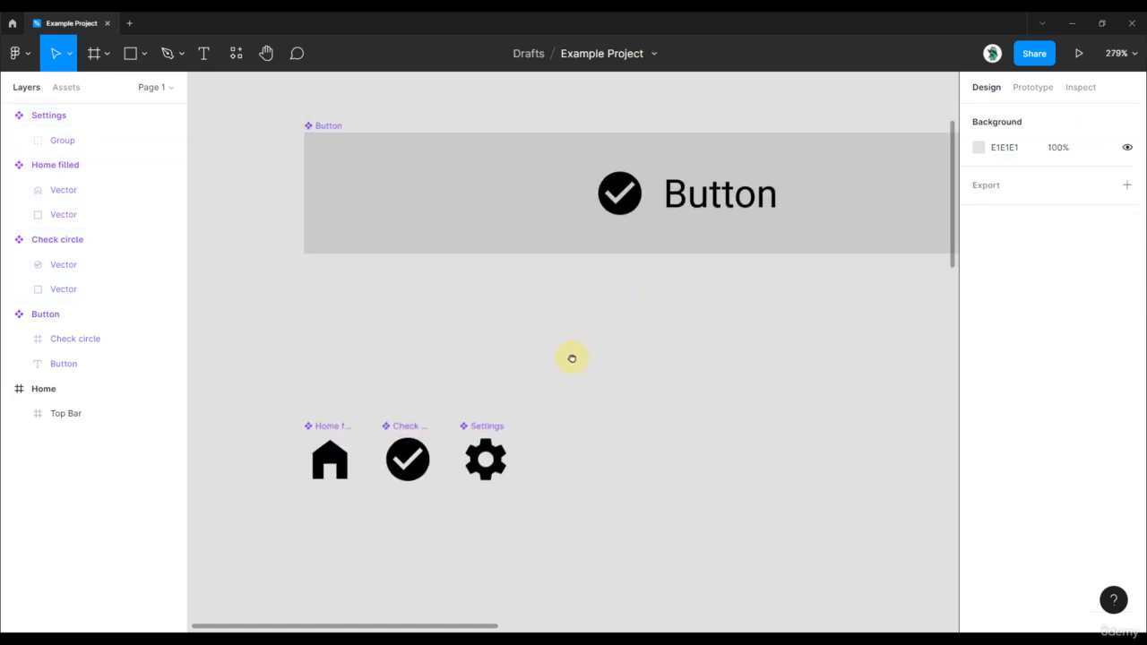
{"action": "scroll", "coordinate": [588, 341], "scroll_direction": "down", "scroll_amount": 2}
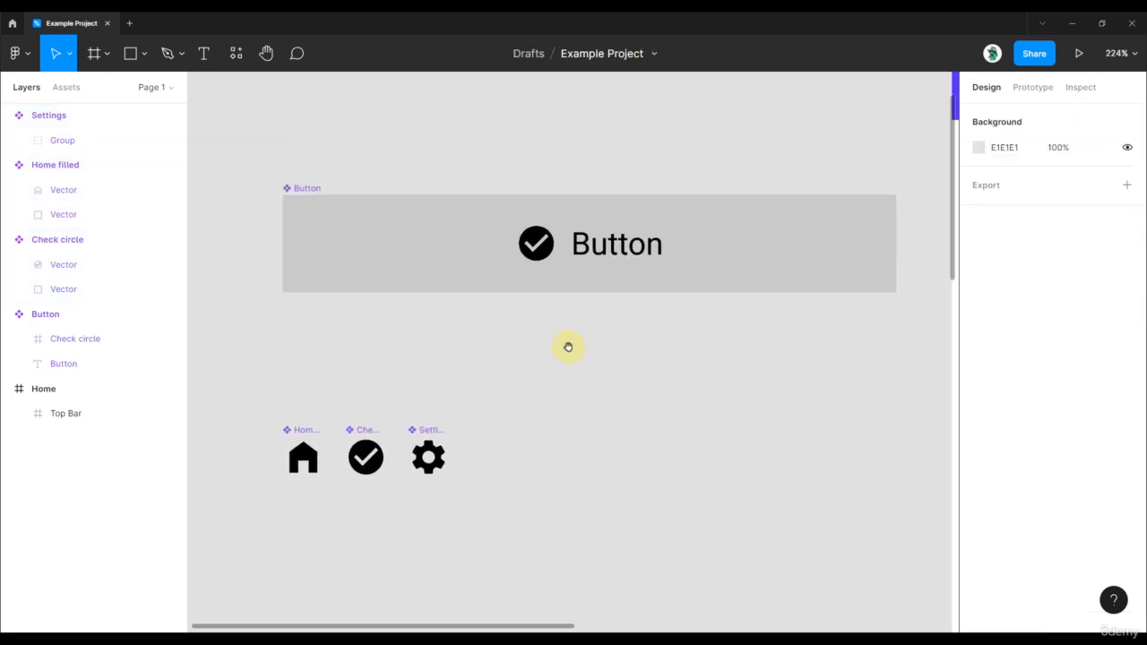
{"action": "left_click", "coordinate": [296, 187]}
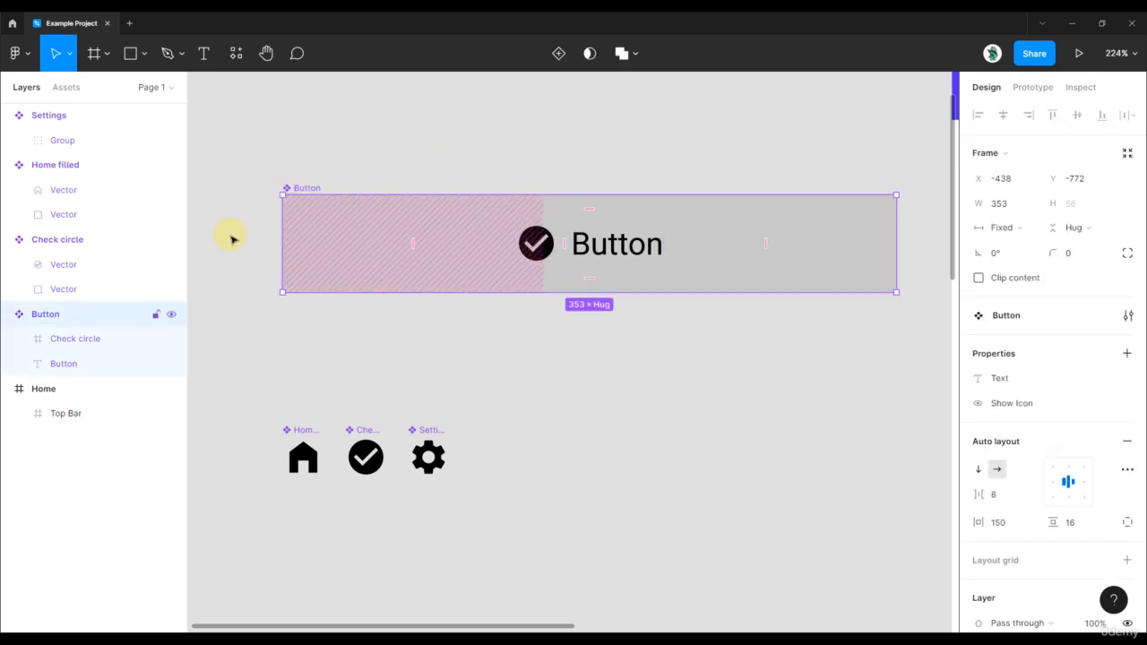
{"action": "left_click", "coordinate": [56, 344]}
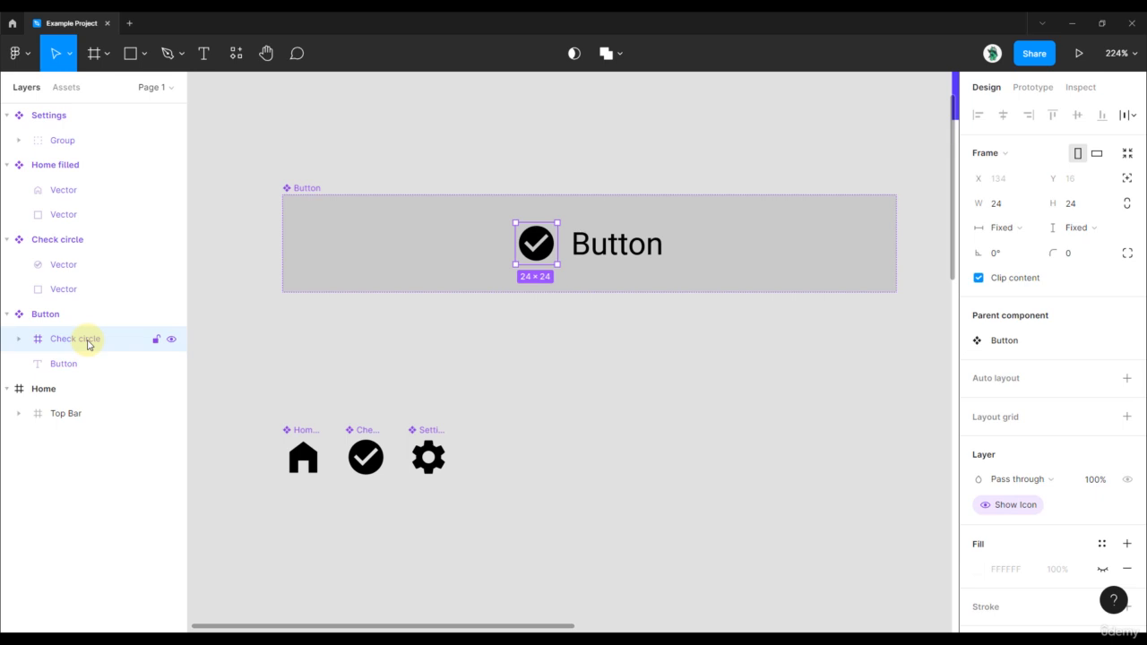
{"action": "key", "text": "Delete"}
Insert an instance of the Check circle component into the Button component, in front of its text.
{"action": "left_click", "coordinate": [236, 53]}
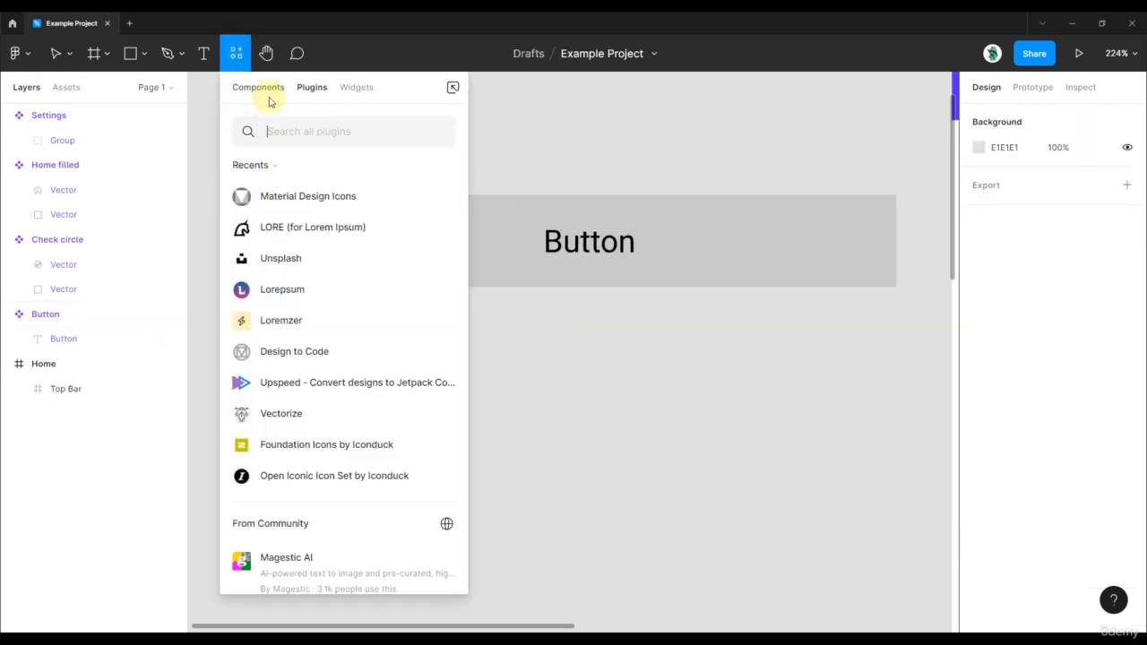
{"action": "left_click", "coordinate": [268, 91]}
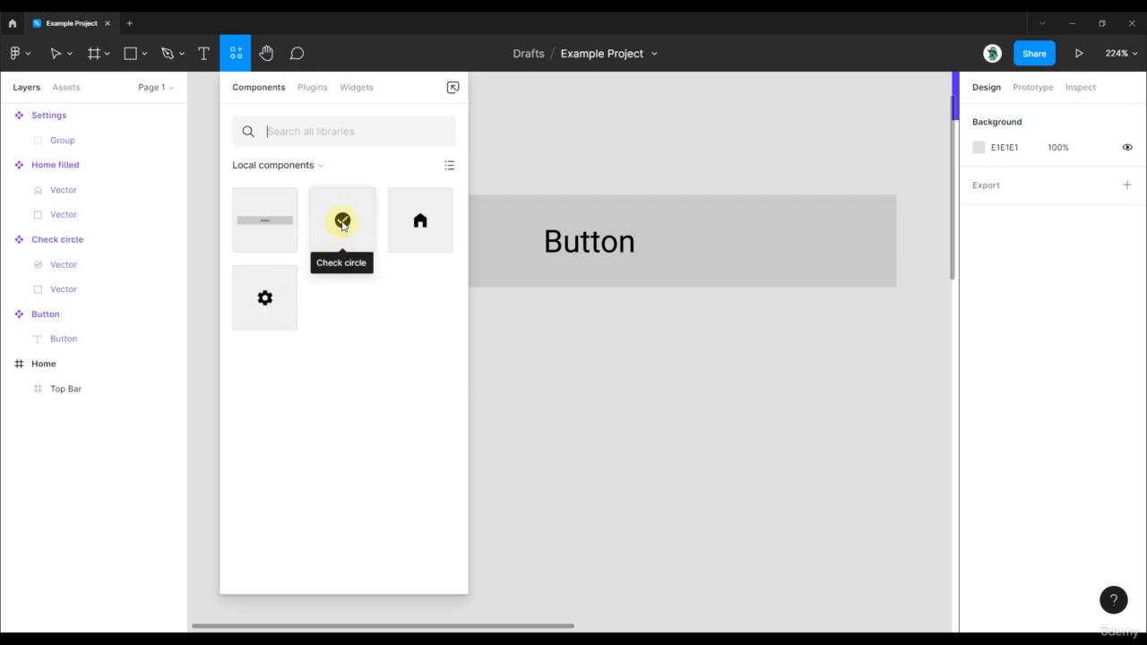
{"action": "left_click_drag", "start_coordinate": [340, 225], "coordinate": [527, 242]}
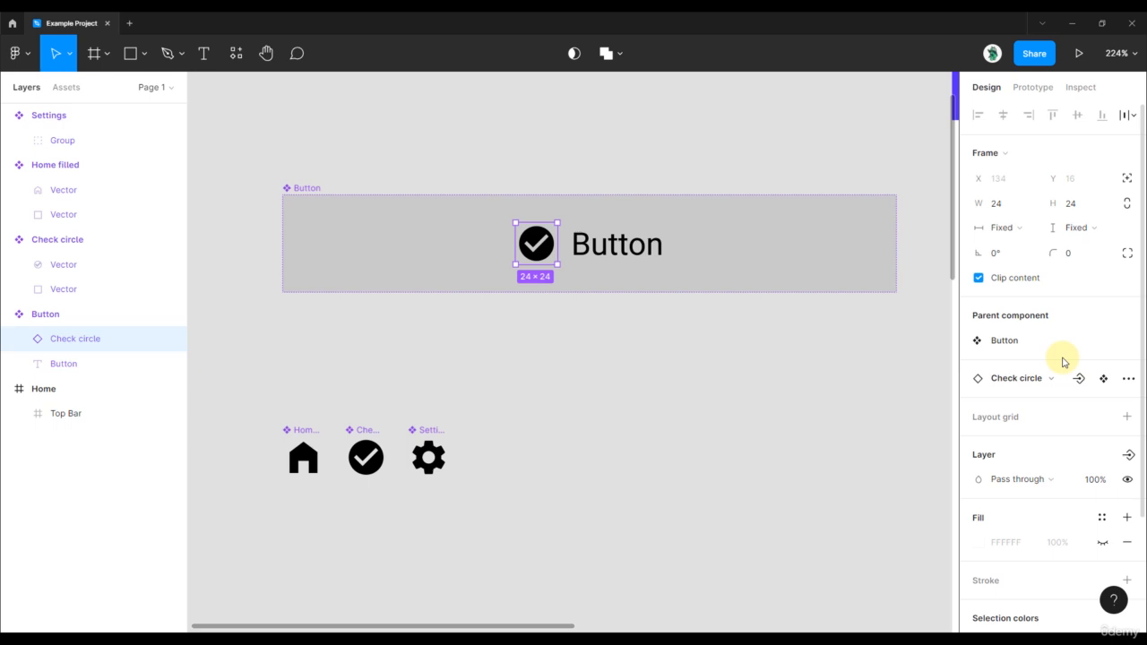
Create an instance swap property named Icon for the Button's Check circle instance, keeping Check circle as its value.
{"action": "left_click", "coordinate": [1058, 385]}
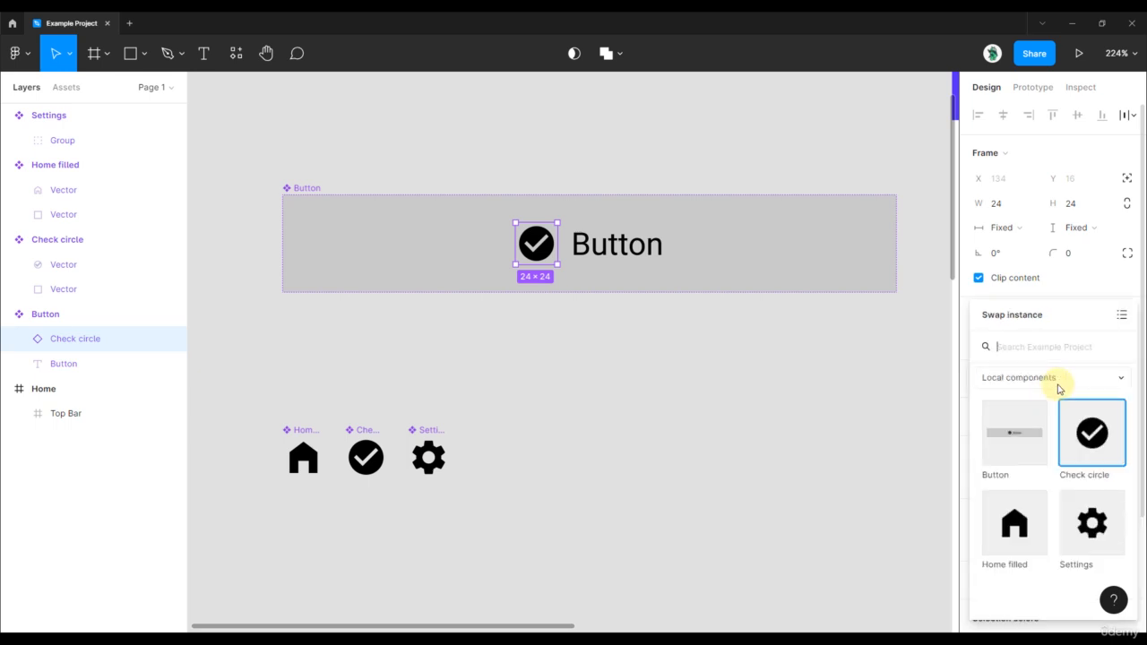
{"action": "left_click", "coordinate": [1091, 292]}
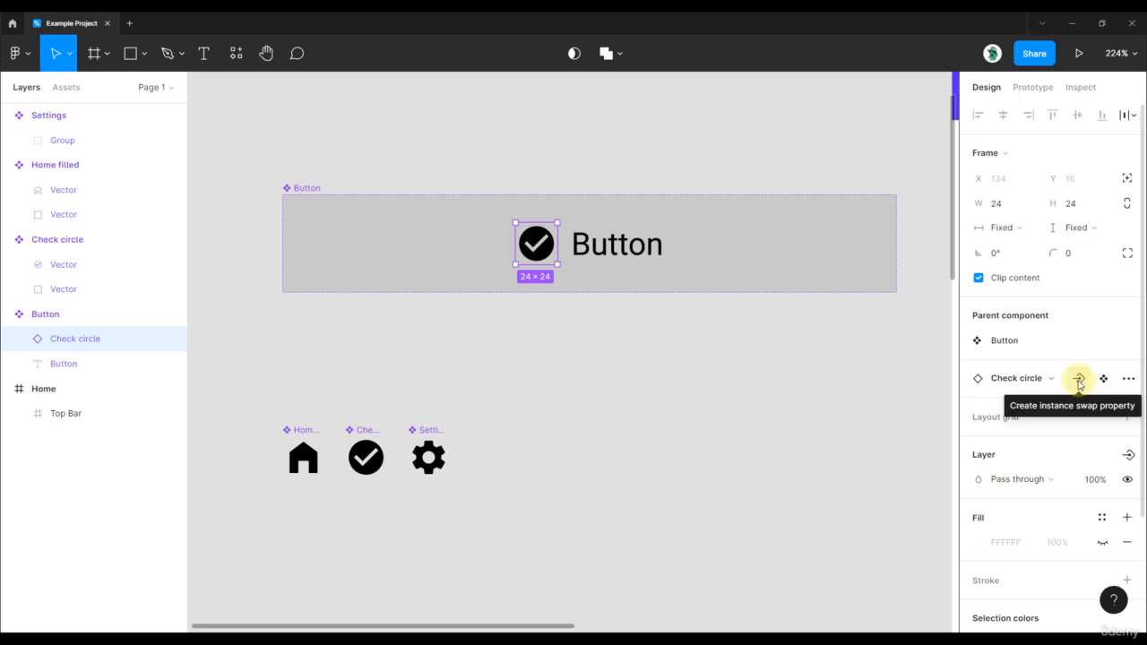
{"action": "left_click", "coordinate": [1079, 380]}
{"action": "left_click_drag", "start_coordinate": [622, 302], "coordinate": [502, 312]}
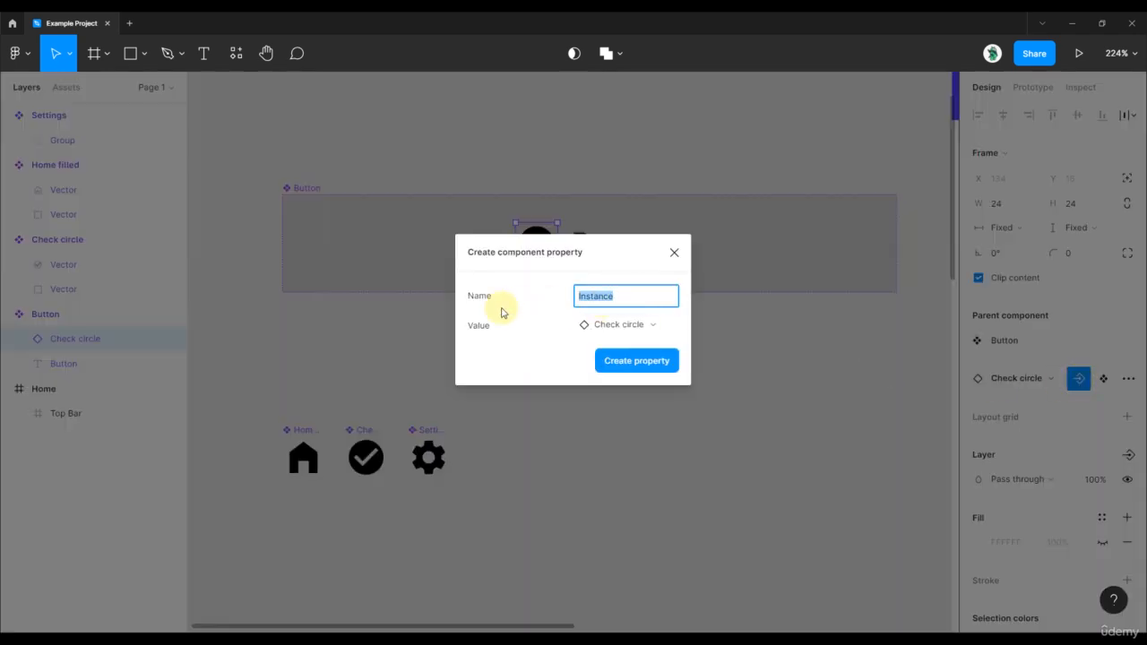
{"action": "key", "text": "BackSpace"}
{"action": "left_click", "coordinate": [655, 333]}
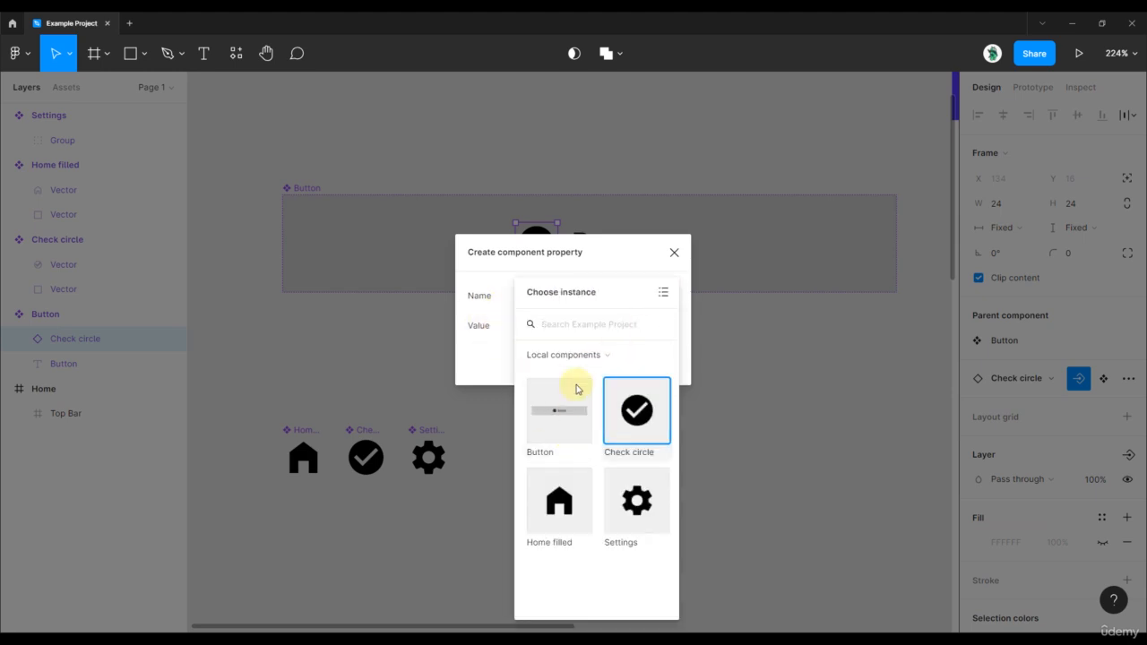
{"action": "left_click", "coordinate": [494, 359]}
{"action": "left_click", "coordinate": [647, 369]}
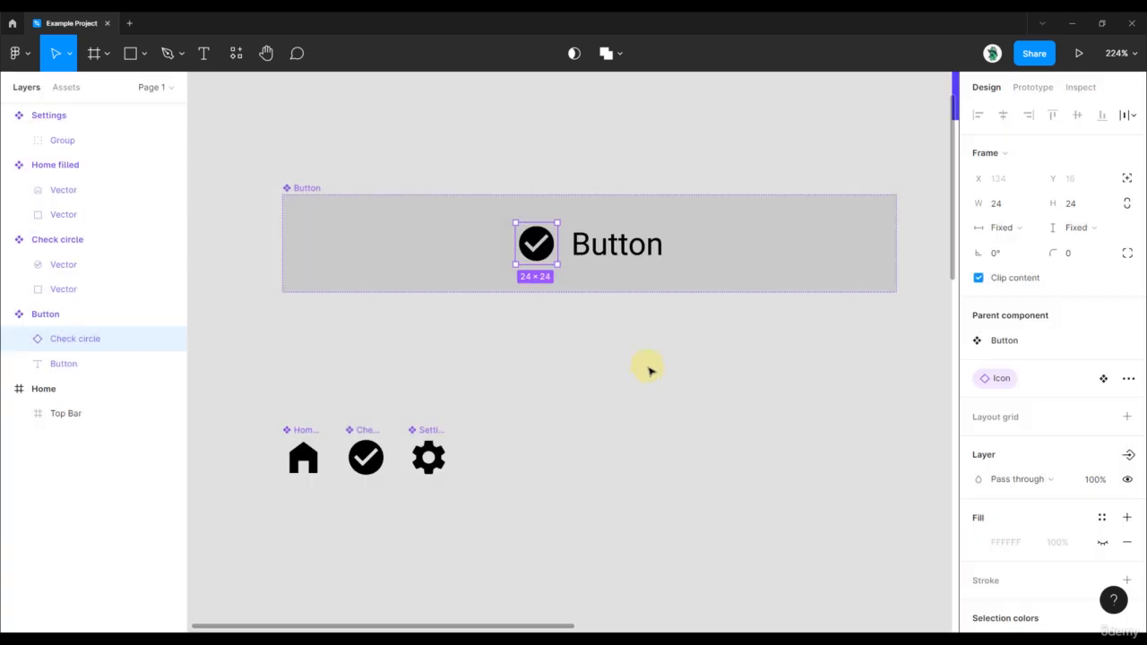
Review the list of properties on the Button component.
{"action": "left_click", "coordinate": [676, 359]}
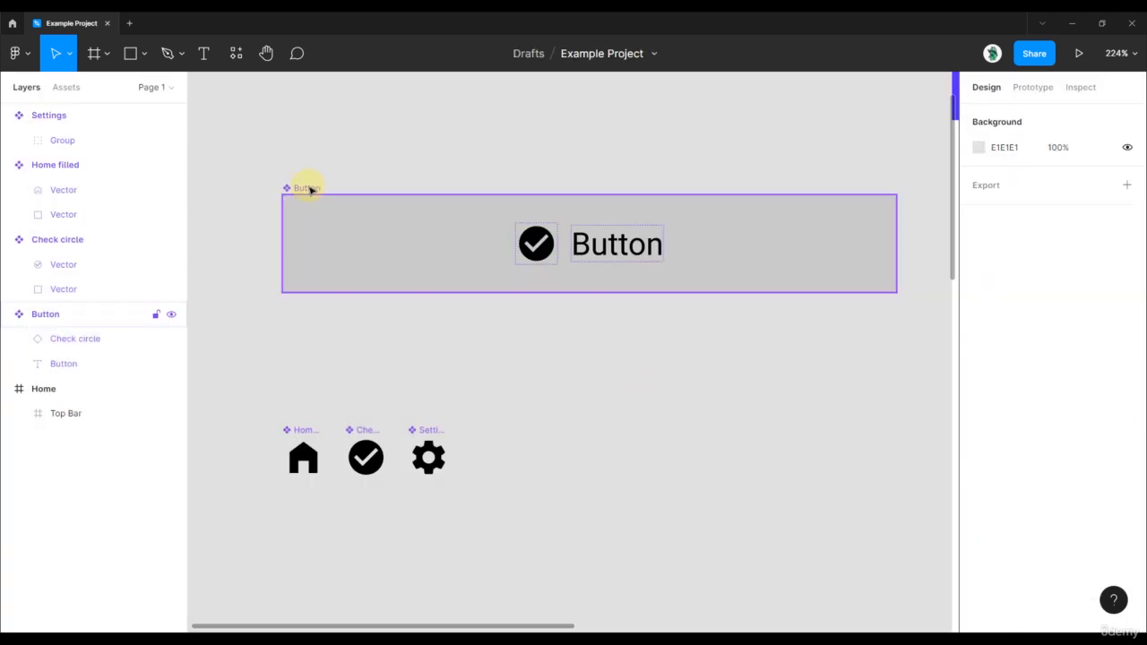
{"action": "left_click", "coordinate": [309, 189]}
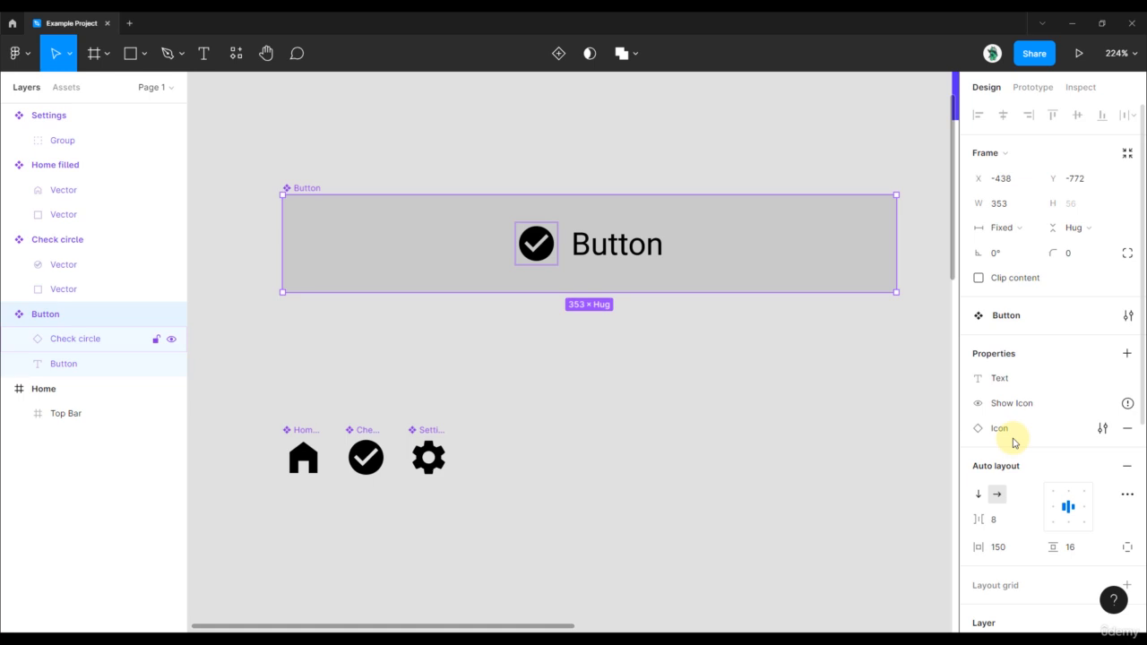
{"action": "left_click", "coordinate": [661, 382]}
Insert an instance of the Button component into the Home frame, centred horizontally at about X 37, Y 296.
{"action": "scroll", "coordinate": [658, 379], "scroll_direction": "down", "scroll_amount": 6}
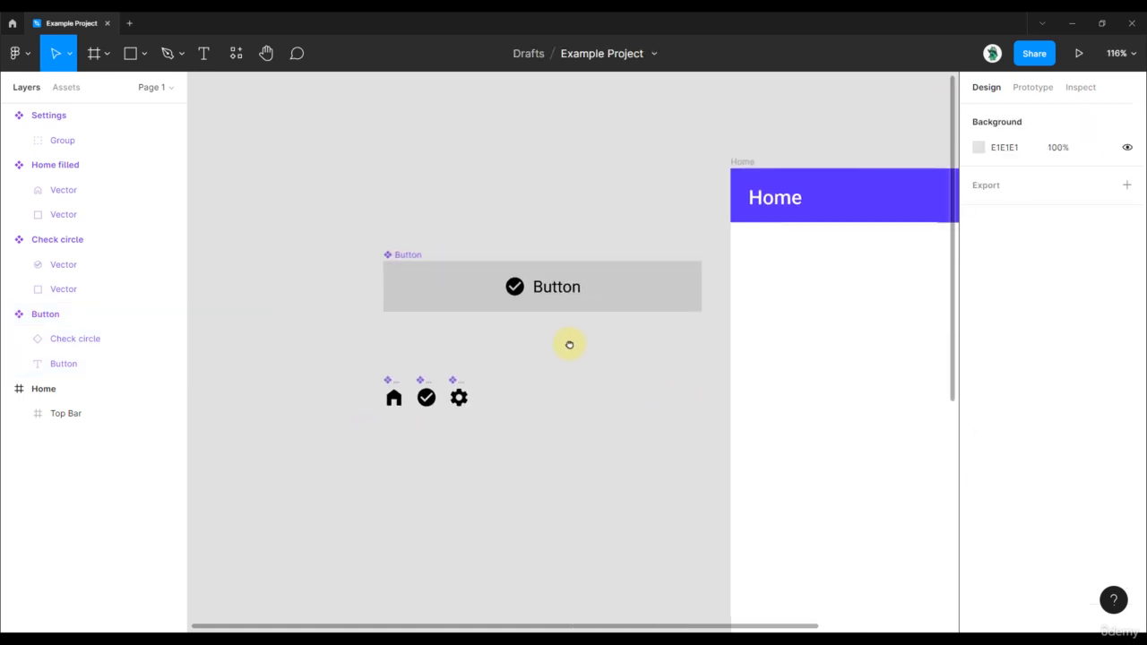
{"action": "scroll", "coordinate": [456, 314], "scroll_direction": "down", "scroll_amount": 3}
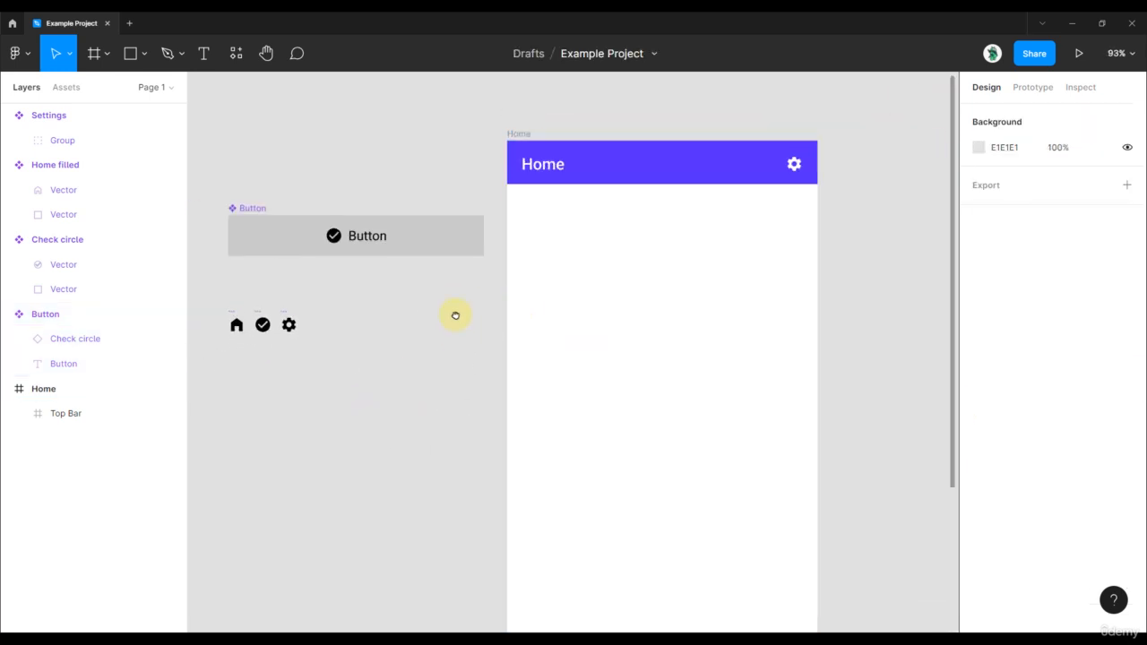
{"action": "left_click", "coordinate": [235, 54]}
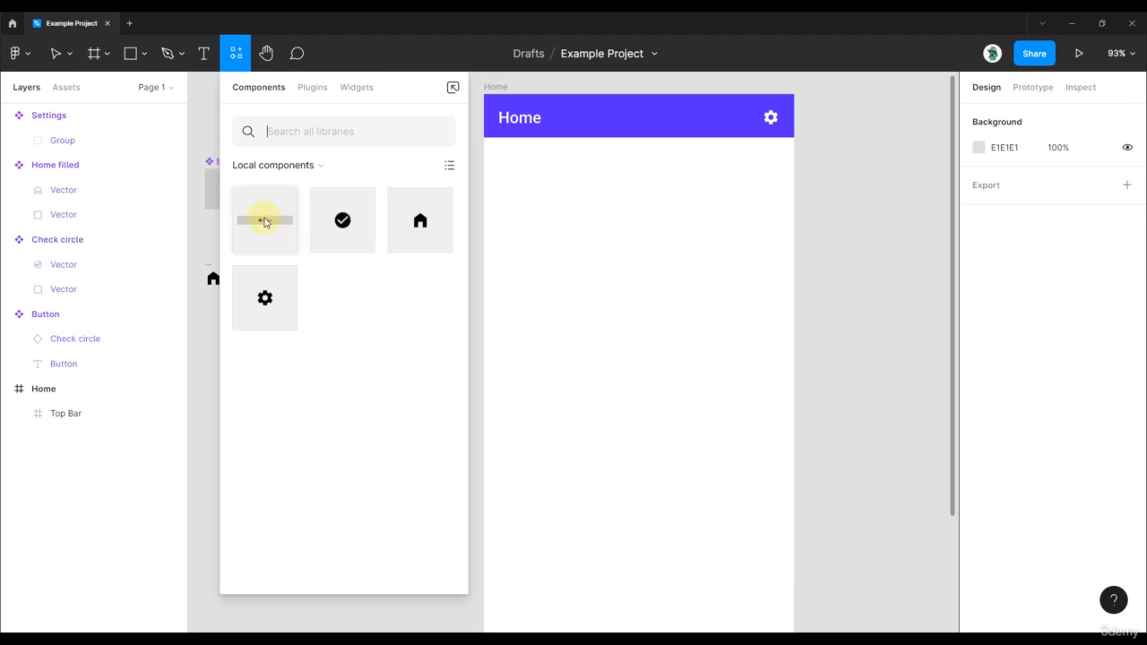
{"action": "left_click_drag", "start_coordinate": [263, 220], "coordinate": [681, 350]}
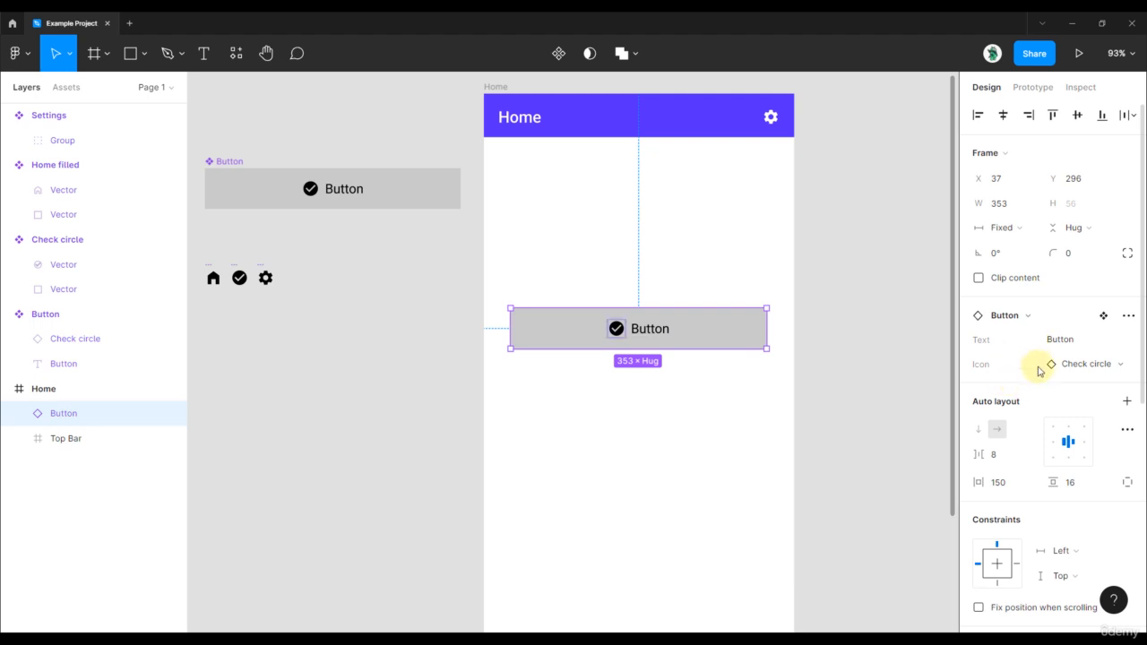
Delete the unused Show Icon boolean property from the main Button component.
{"action": "left_click", "coordinate": [264, 151]}
{"action": "left_click_drag", "start_coordinate": [263, 151], "coordinate": [383, 178]}
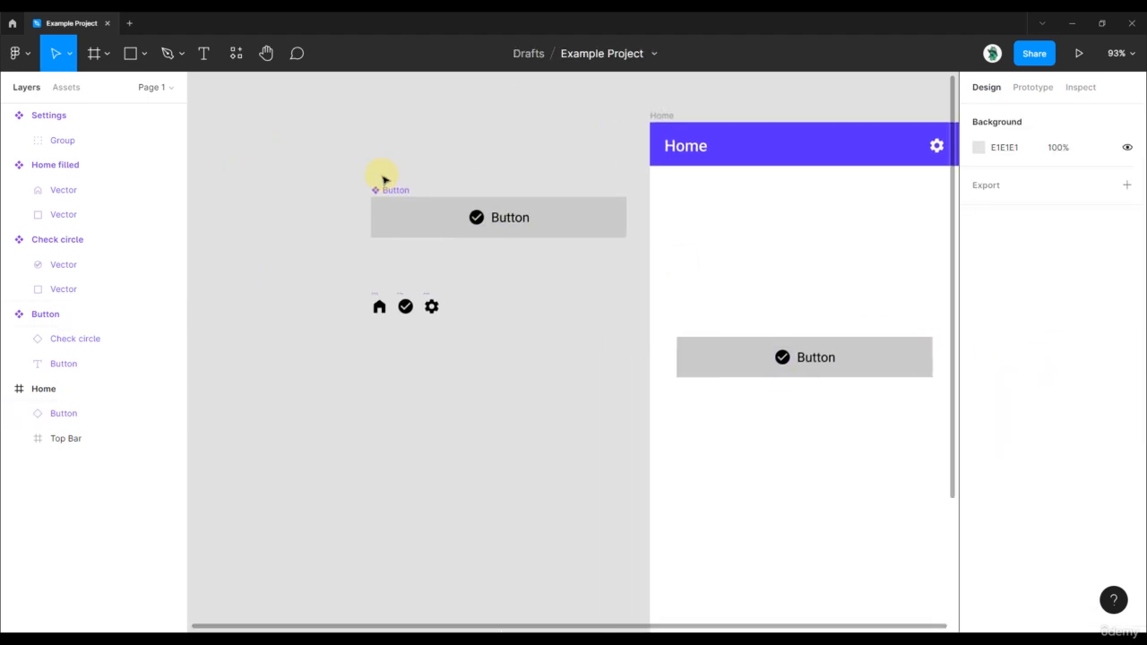
{"action": "scroll", "coordinate": [382, 179], "scroll_direction": "up", "scroll_amount": 2}
{"action": "left_click", "coordinate": [390, 195]}
{"action": "mouse_move", "coordinate": [1039, 400]}
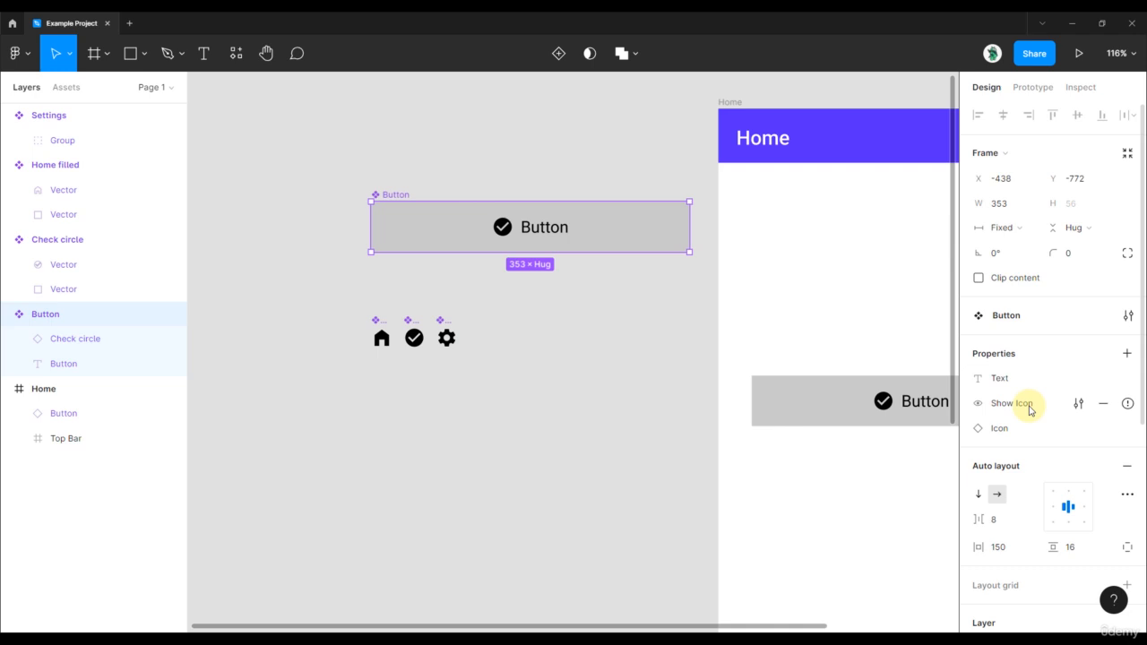
{"action": "mouse_move", "coordinate": [1129, 408]}
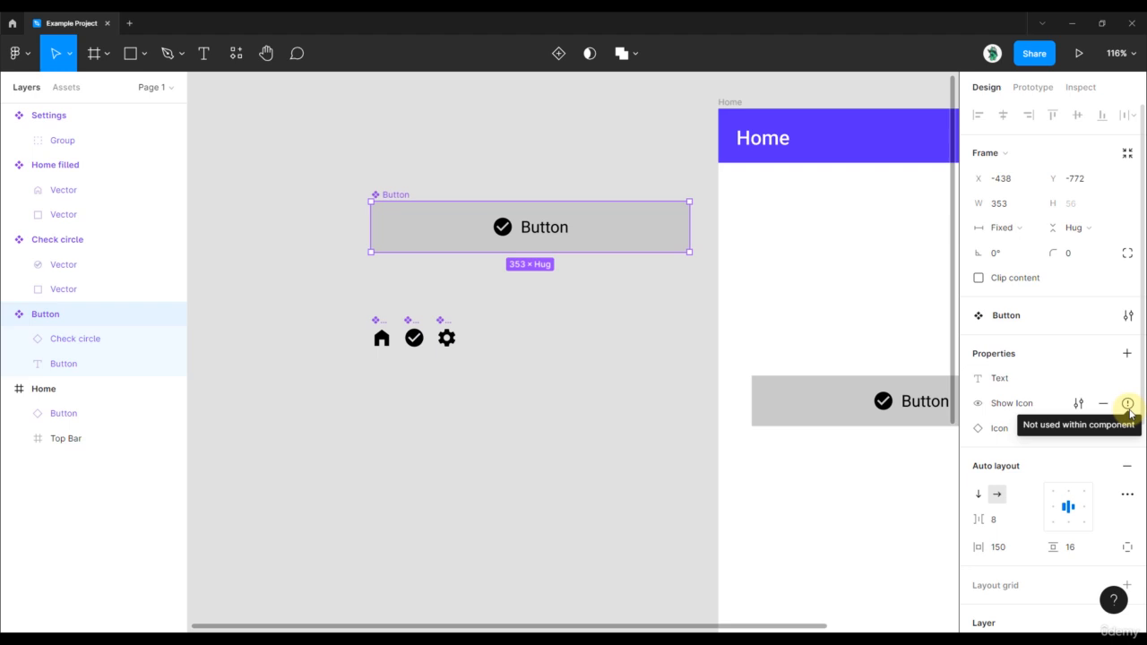
{"action": "left_click", "coordinate": [1079, 405]}
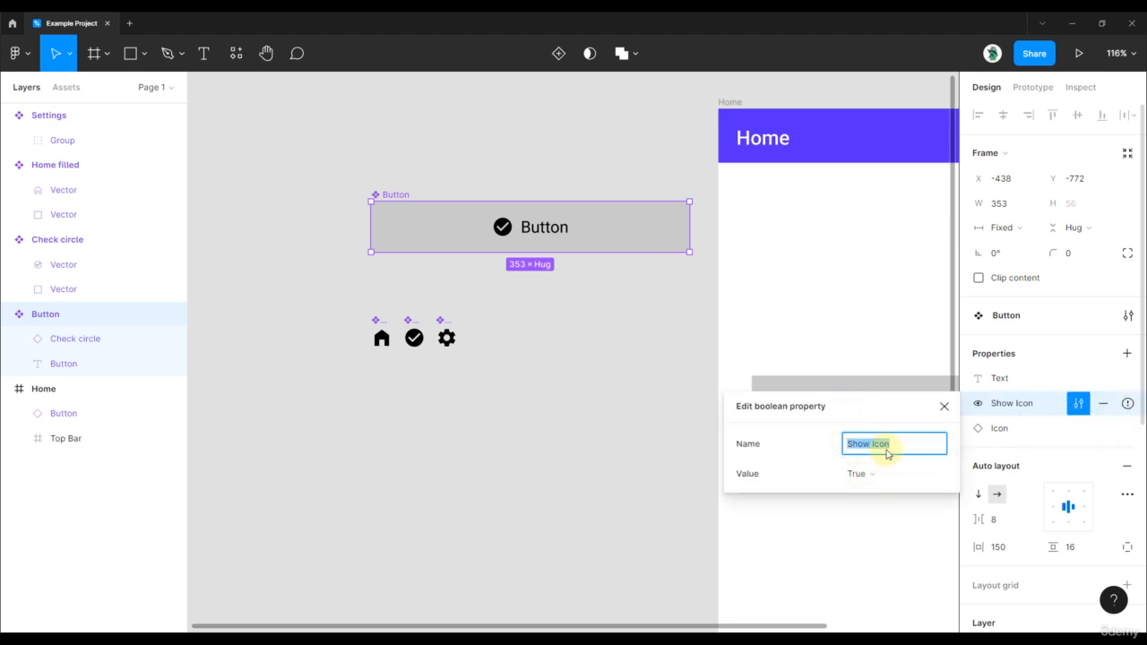
{"action": "left_click", "coordinate": [943, 406]}
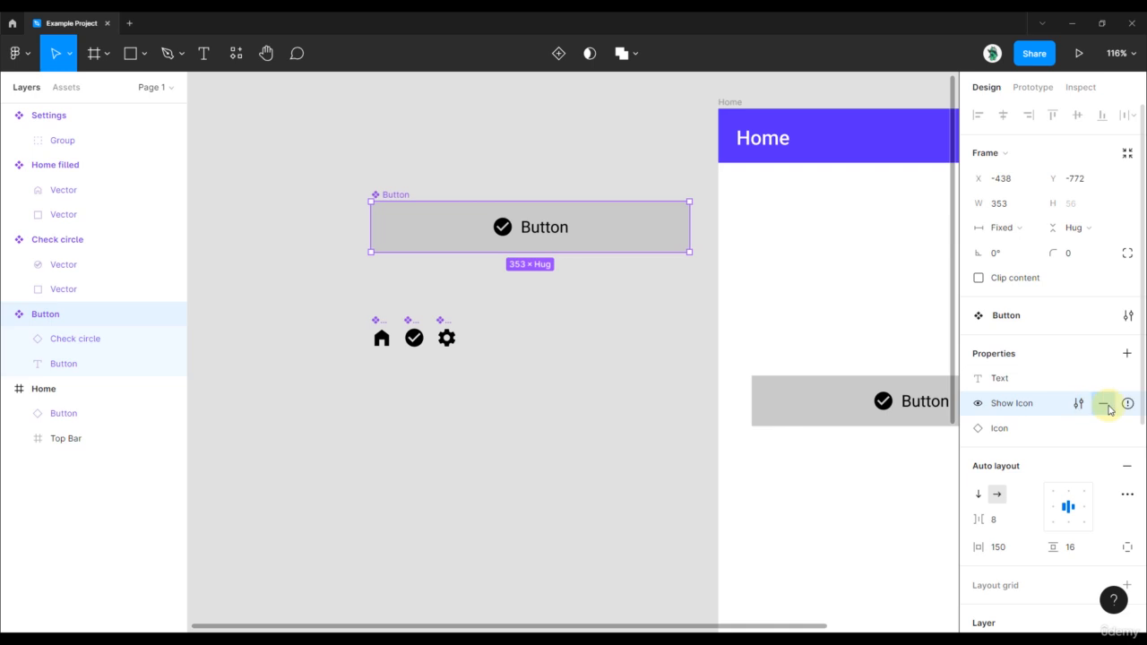
{"action": "left_click", "coordinate": [1108, 409]}
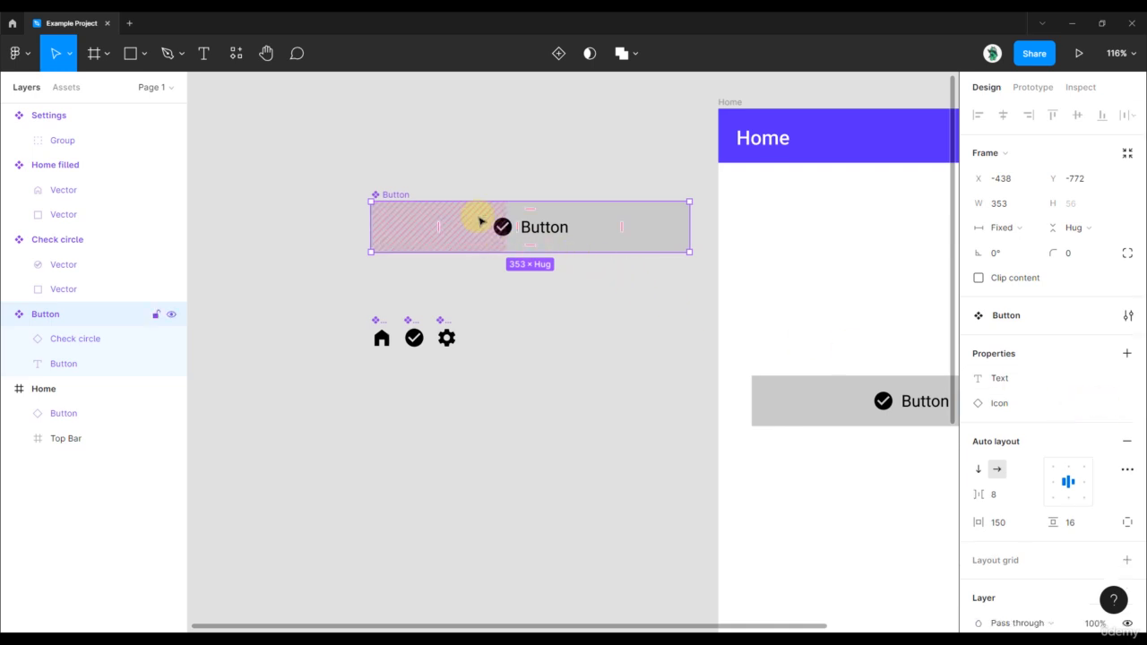
Create a boolean property named Show Icon with value True for the visibility of the Check circle instance inside the Button component.
{"action": "scroll", "coordinate": [476, 221], "scroll_direction": "up", "scroll_amount": 5}
{"action": "double_click", "coordinate": [532, 238]}
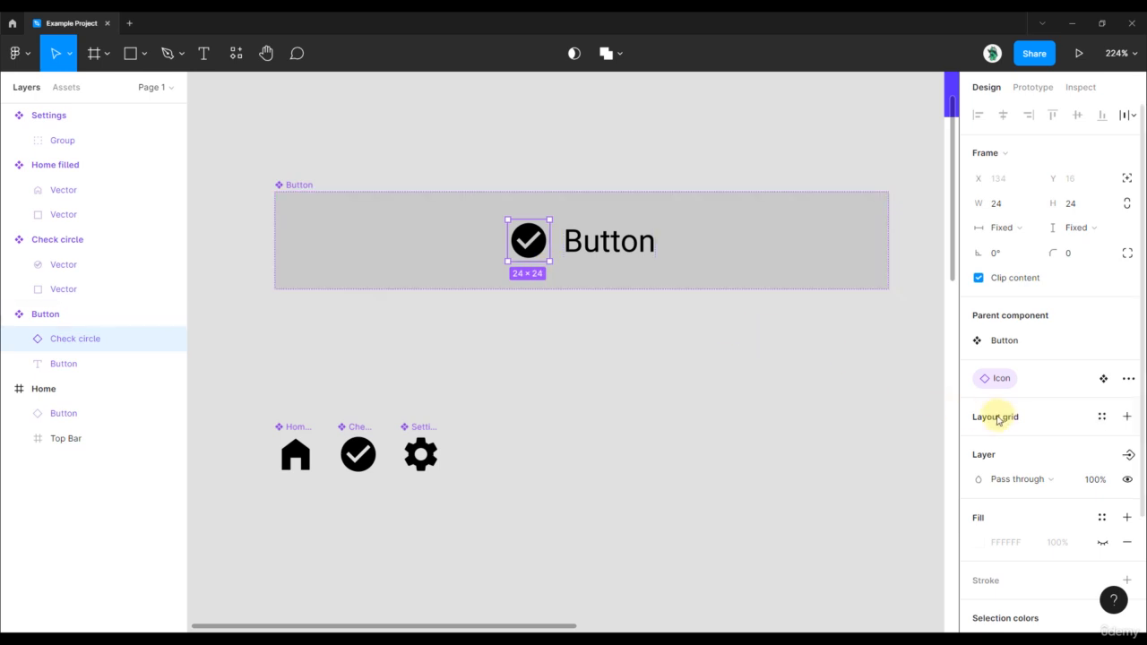
{"action": "left_click", "coordinate": [1128, 455]}
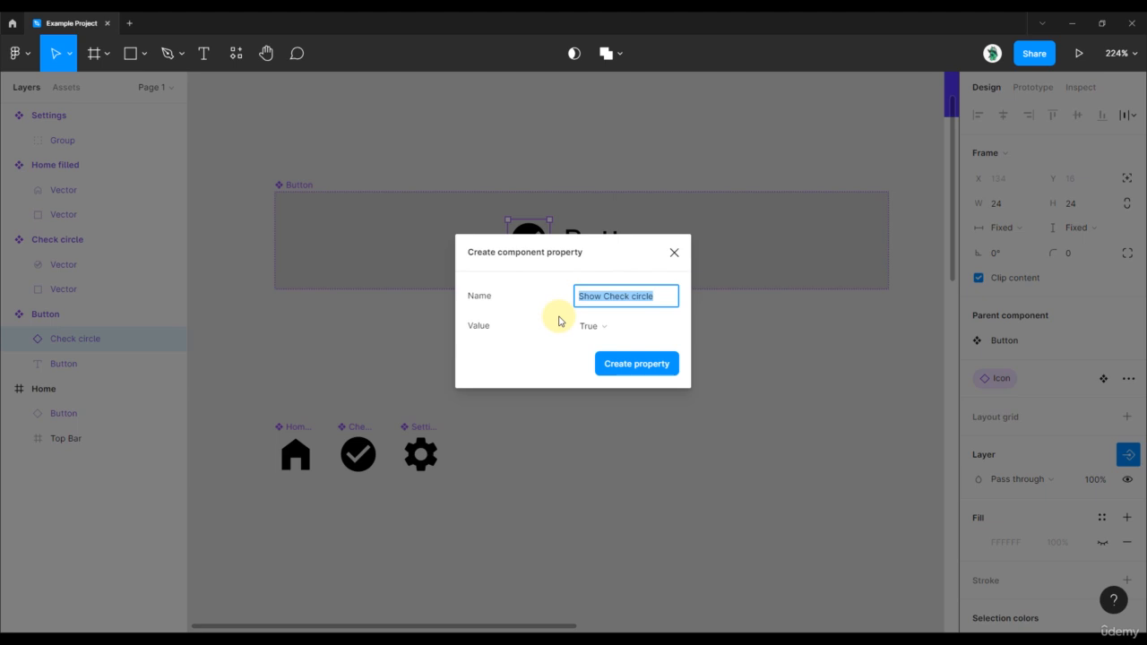
{"action": "type", "text": "Show Icon"}
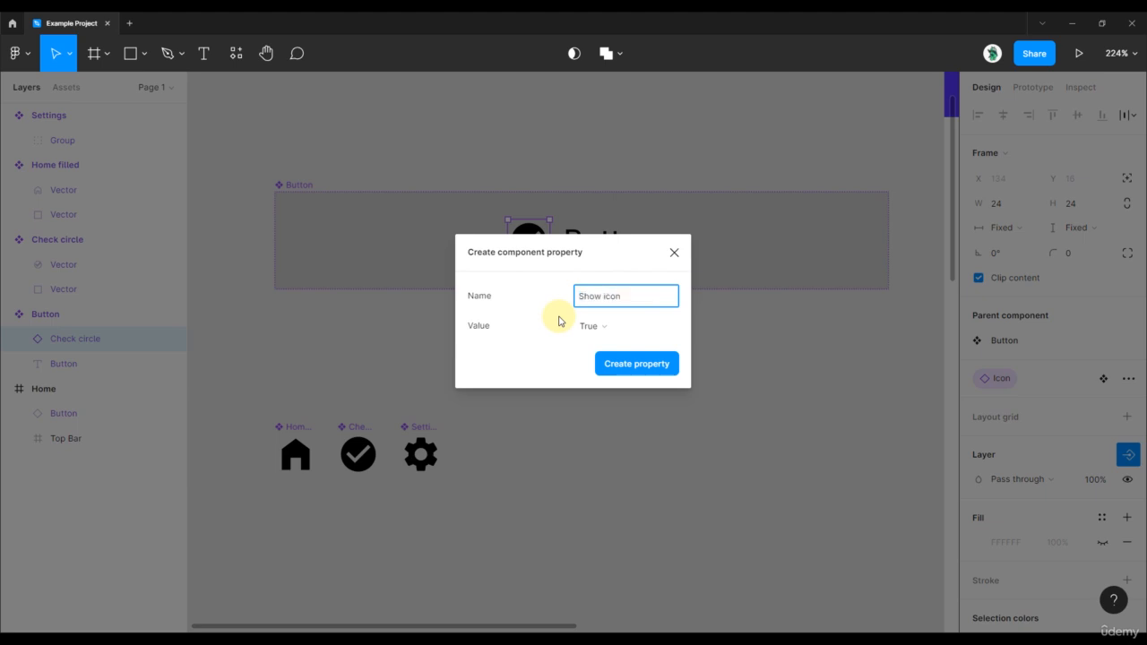
{"action": "left_click", "coordinate": [647, 366]}
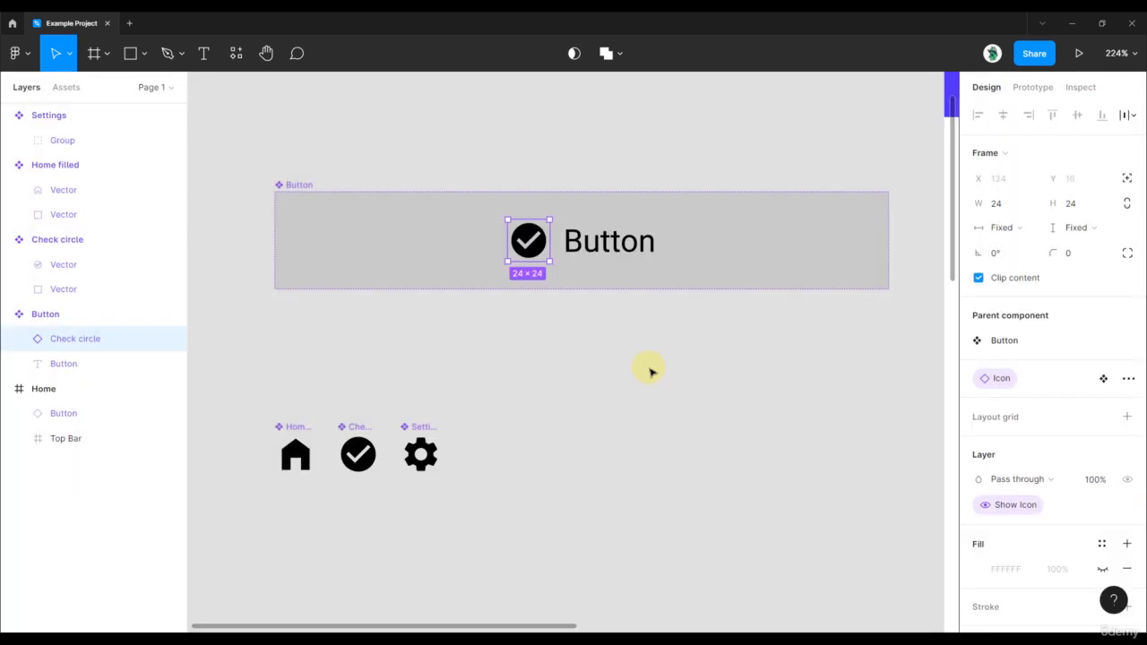
Test the Show Icon property on the Home frame's Button instance by turning it off and back on twice.
{"action": "scroll", "coordinate": [651, 372], "scroll_direction": "down", "scroll_amount": 3}
{"action": "scroll", "coordinate": [422, 256], "scroll_direction": "right", "scroll_amount": 5}
{"action": "left_click", "coordinate": [645, 366]}
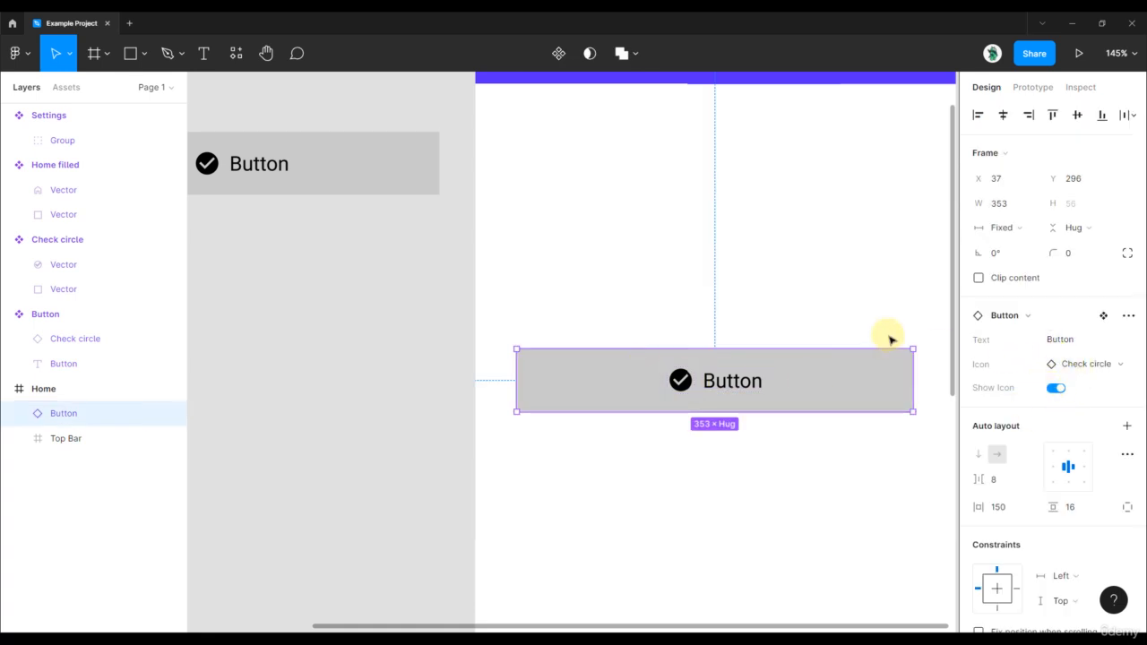
{"action": "scroll", "coordinate": [888, 337], "scroll_direction": "down", "scroll_amount": 1}
{"action": "left_click", "coordinate": [451, 330]}
{"action": "left_click_drag", "start_coordinate": [452, 330], "coordinate": [353, 291]}
{"action": "left_click", "coordinate": [709, 347]}
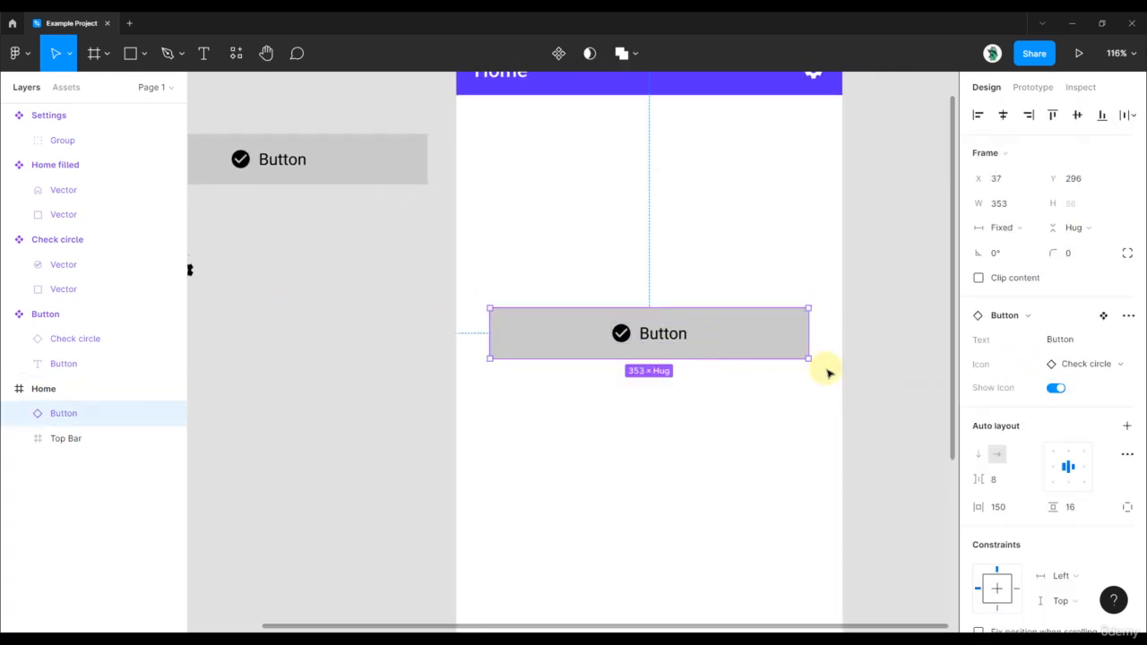
{"action": "left_click", "coordinate": [1056, 389]}
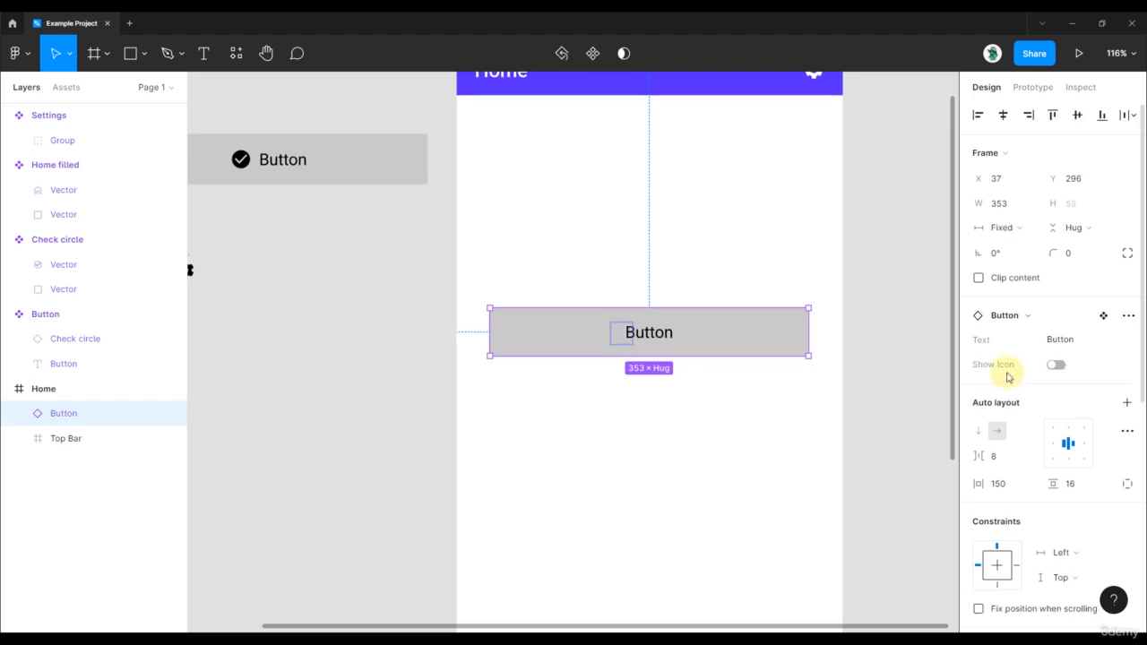
{"action": "left_click", "coordinate": [1053, 389]}
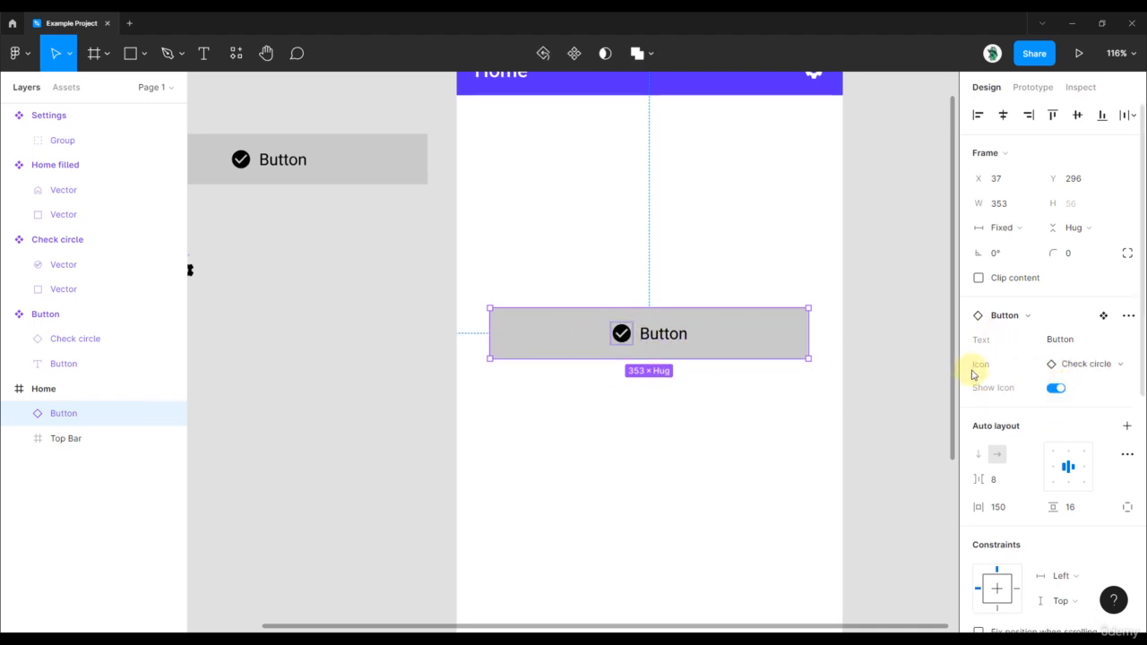
{"action": "left_click", "coordinate": [1057, 392]}
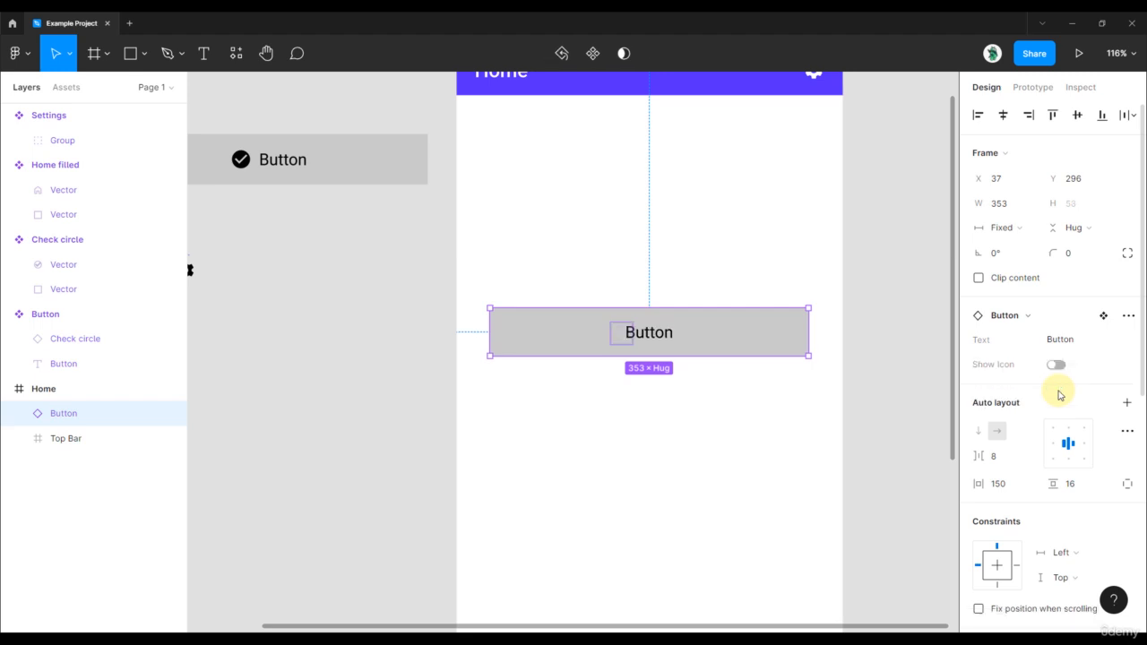
{"action": "left_click", "coordinate": [1053, 365]}
Swap the Button instance's Icon through Home filled, Settings and Check circle, ending on Home filled.
{"action": "left_click", "coordinate": [1076, 375]}
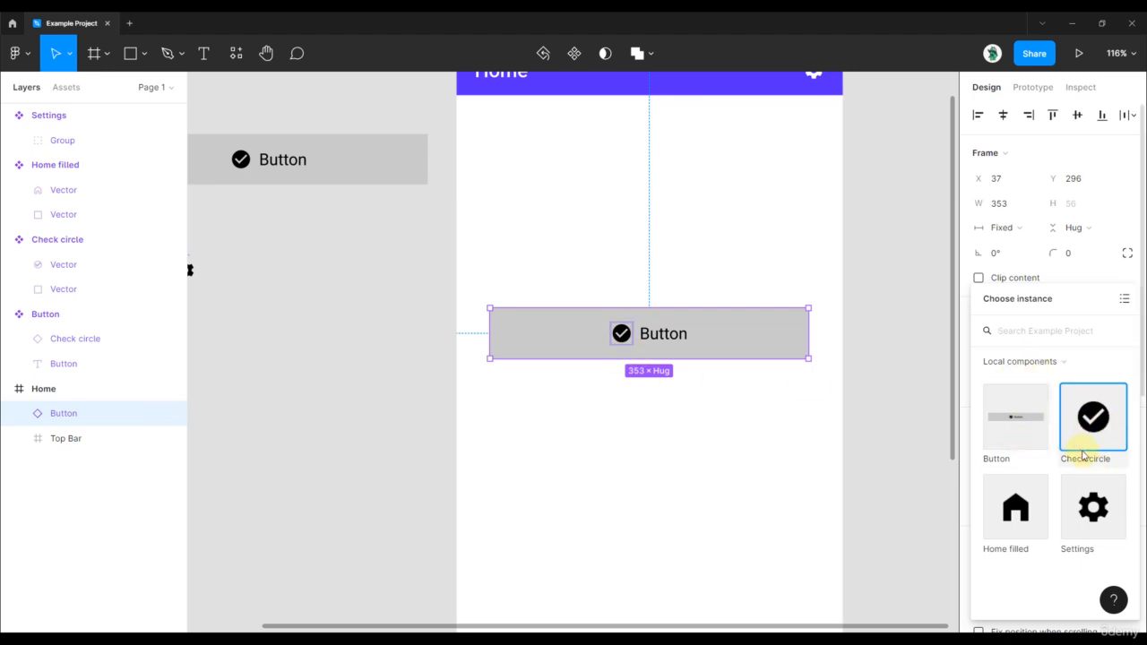
{"action": "left_click", "coordinate": [1026, 520]}
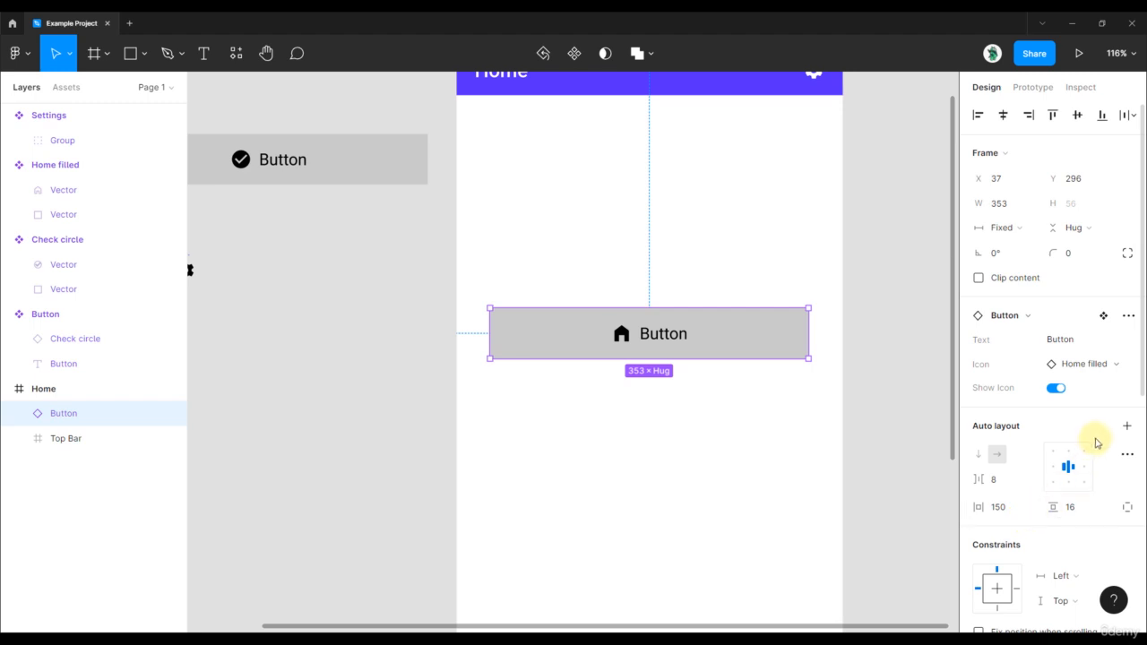
{"action": "left_click", "coordinate": [1103, 371]}
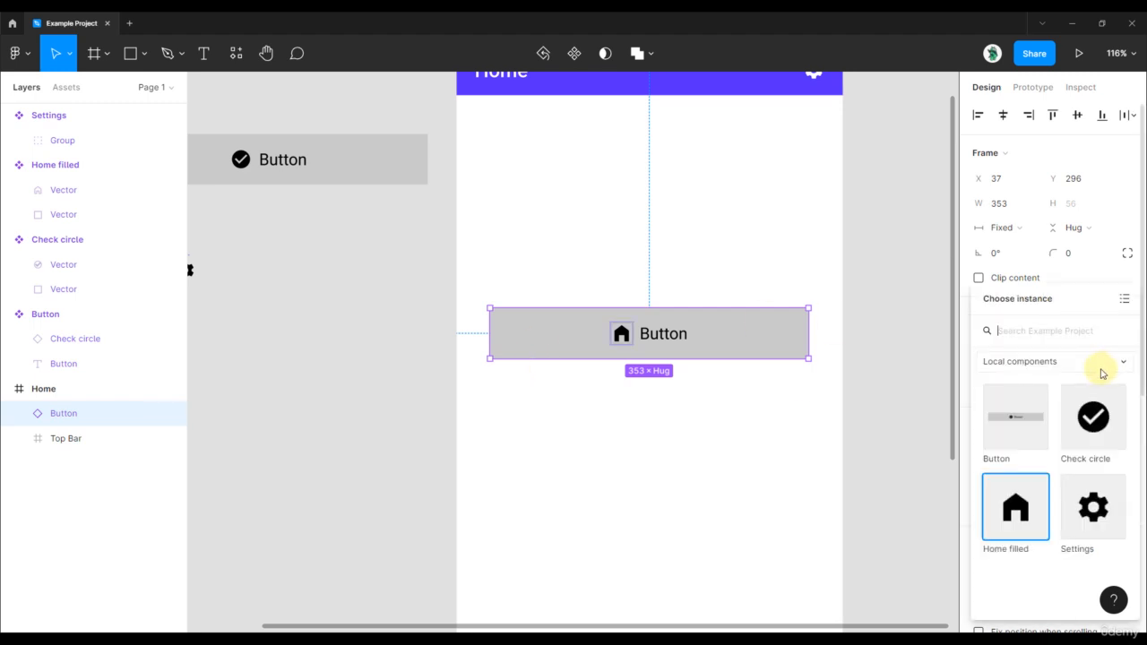
{"action": "left_click", "coordinate": [1109, 508]}
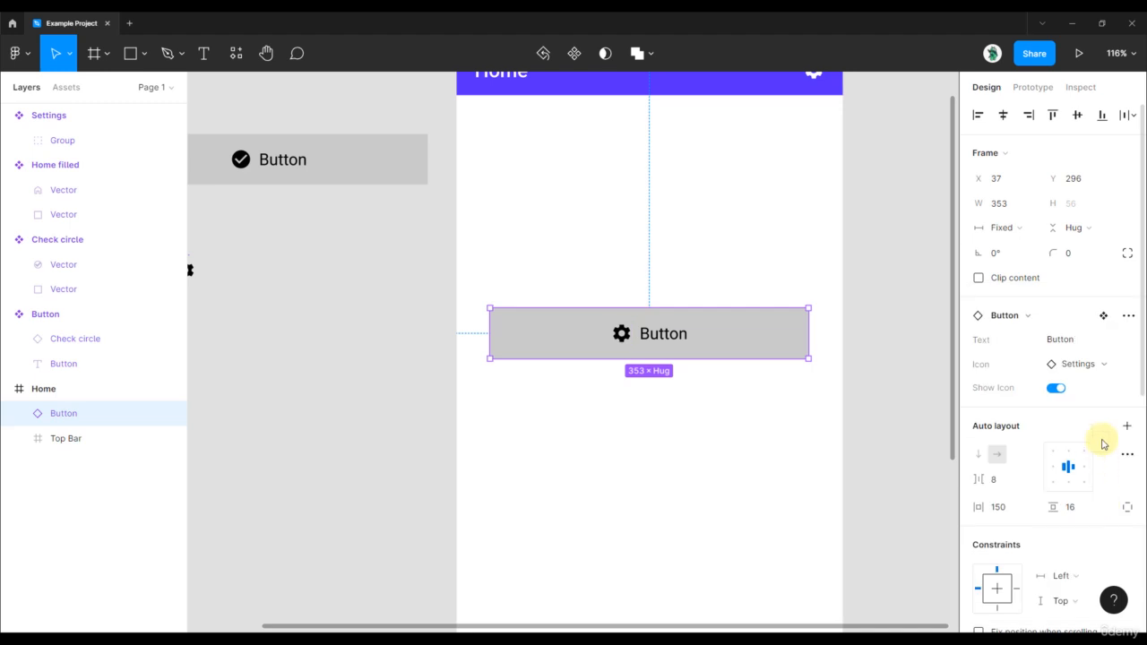
{"action": "left_click", "coordinate": [1101, 371]}
{"action": "left_click", "coordinate": [1093, 417]}
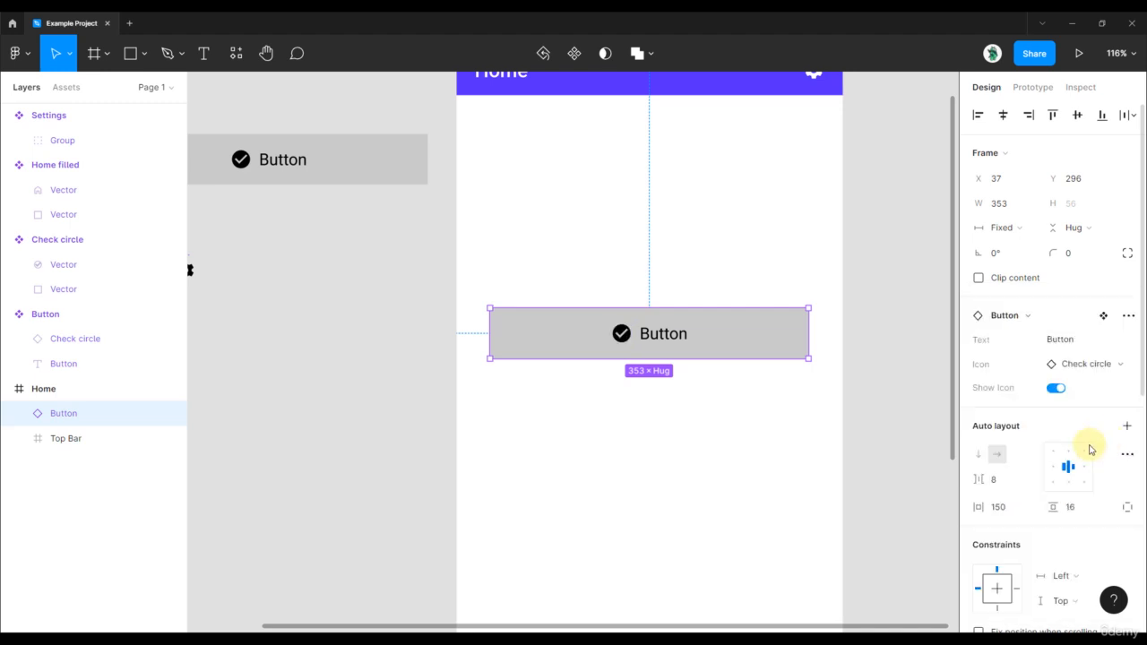
{"action": "left_click", "coordinate": [1088, 364]}
{"action": "left_click", "coordinate": [1017, 517]}
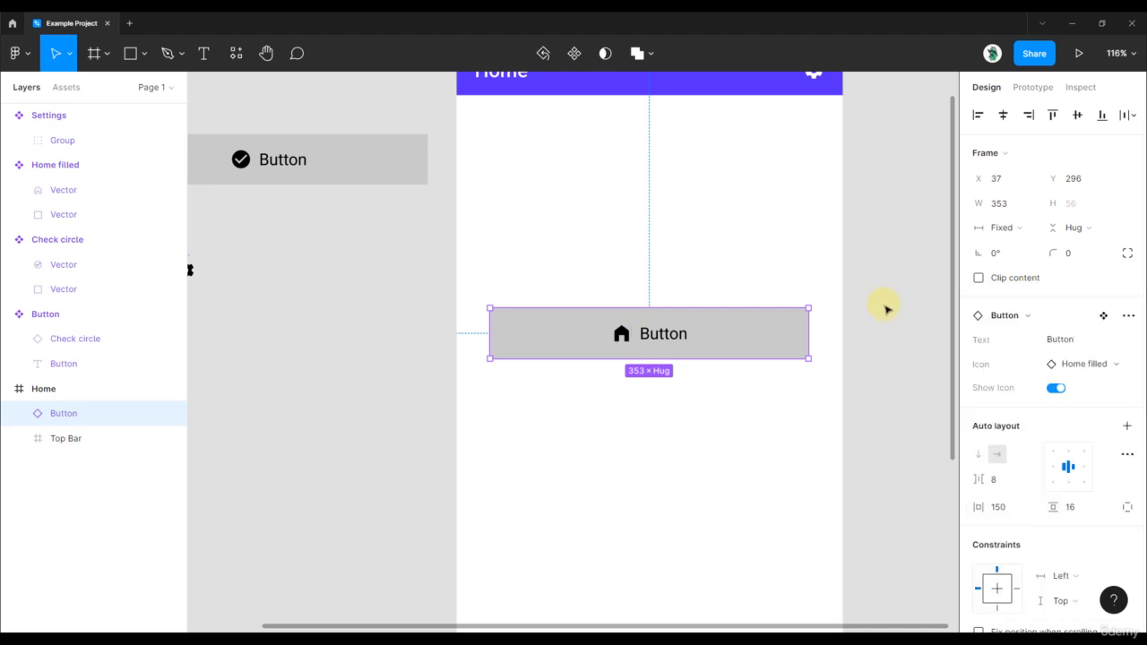
Review the main Button component's properties, the three icon components and the Button instance in the Home frame.
{"action": "left_click", "coordinate": [883, 305]}
{"action": "scroll", "coordinate": [807, 305], "scroll_direction": "down", "scroll_amount": 4}
{"action": "scroll", "coordinate": [547, 292], "scroll_direction": "left", "scroll_amount": 2}
{"action": "scroll", "coordinate": [532, 256], "scroll_direction": "up", "scroll_amount": 3}
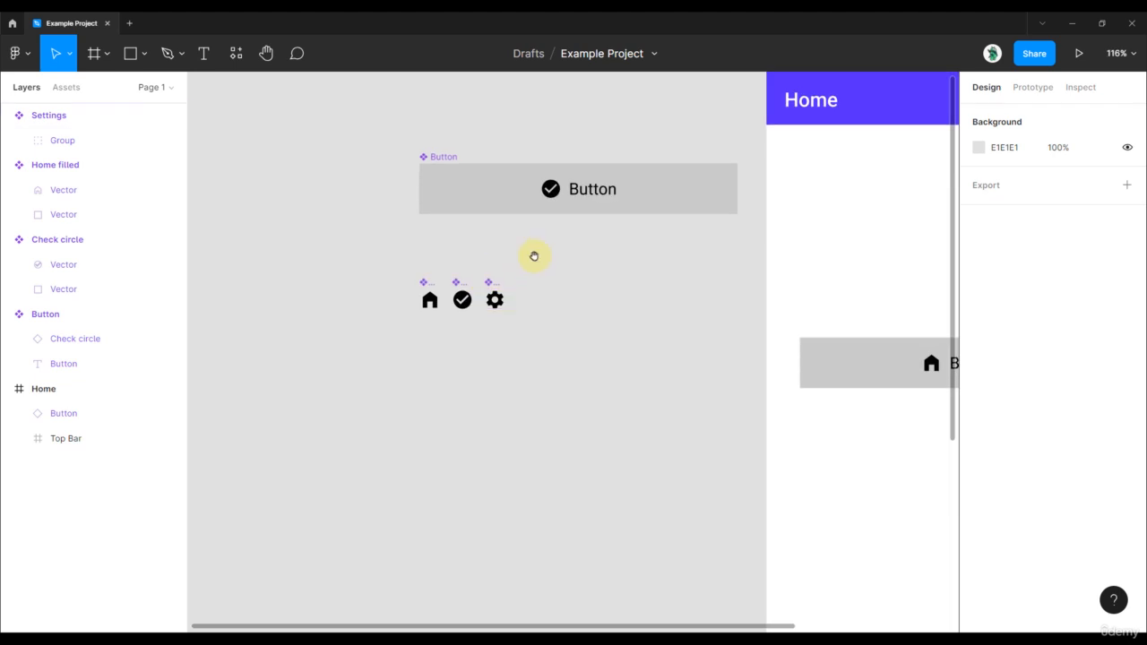
{"action": "scroll", "coordinate": [439, 266], "scroll_direction": "up", "scroll_amount": 2}
{"action": "scroll", "coordinate": [446, 323], "scroll_direction": "down", "scroll_amount": 1}
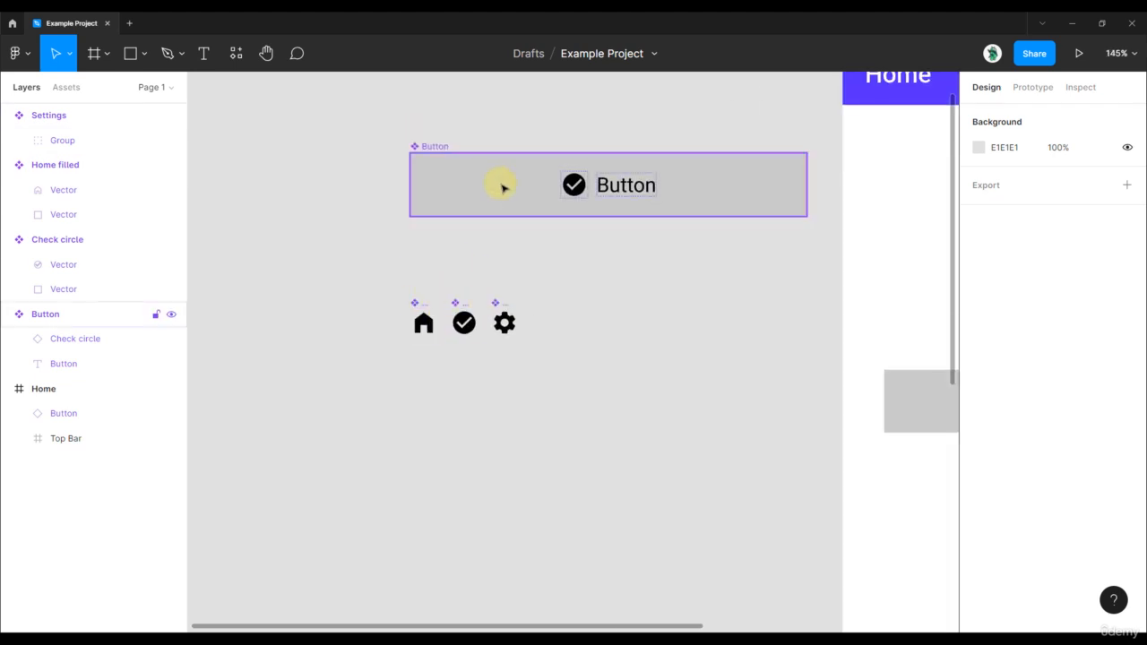
{"action": "left_click", "coordinate": [573, 184]}
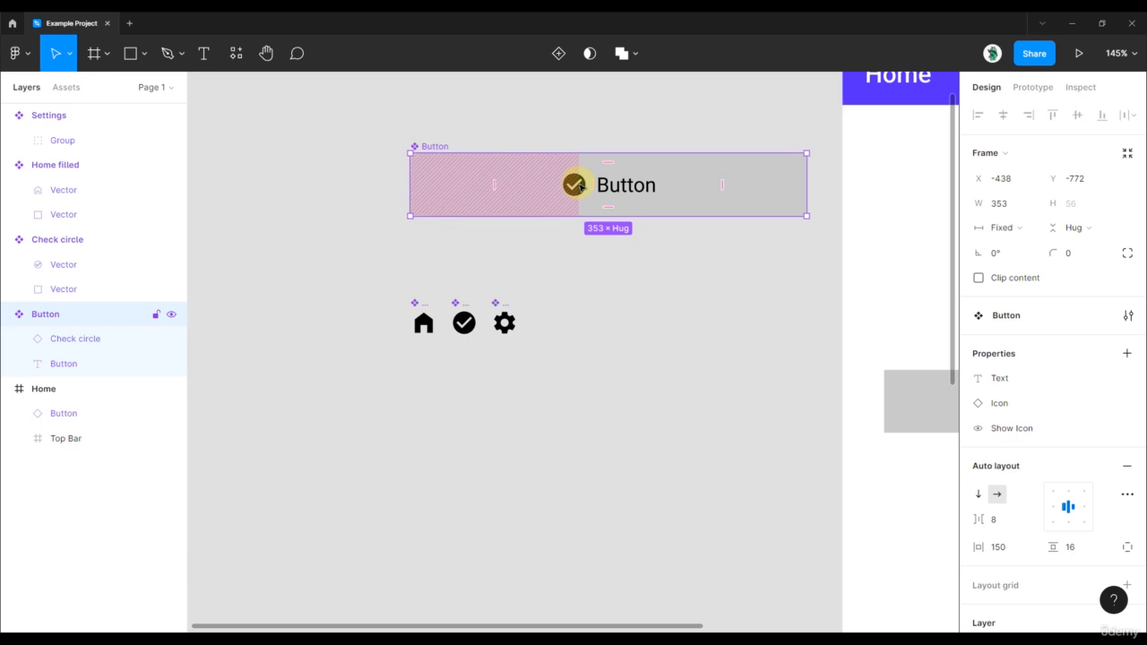
{"action": "scroll", "coordinate": [597, 307], "scroll_direction": "down", "scroll_amount": 2}
{"action": "scroll", "coordinate": [474, 272], "scroll_direction": "right", "scroll_amount": 3}
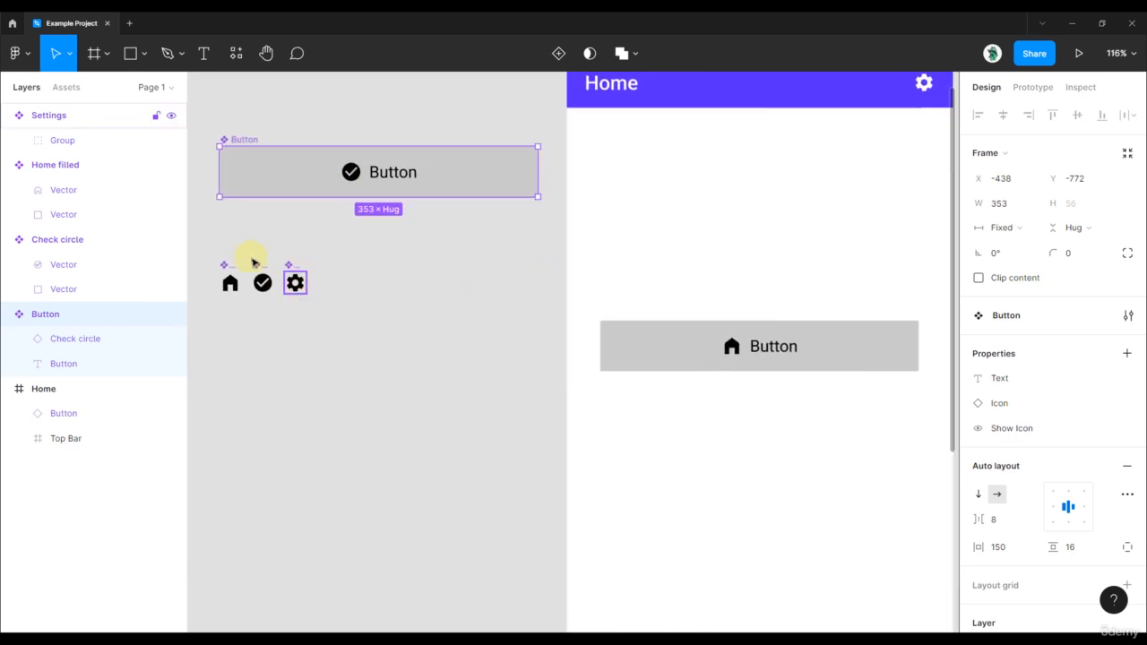
{"action": "left_click_drag", "start_coordinate": [207, 247], "coordinate": [359, 325]}
{"action": "left_click", "coordinate": [437, 276]}
{"action": "scroll", "coordinate": [437, 276], "scroll_direction": "down", "scroll_amount": 2}
{"action": "left_click_drag", "start_coordinate": [451, 274], "coordinate": [431, 288]}
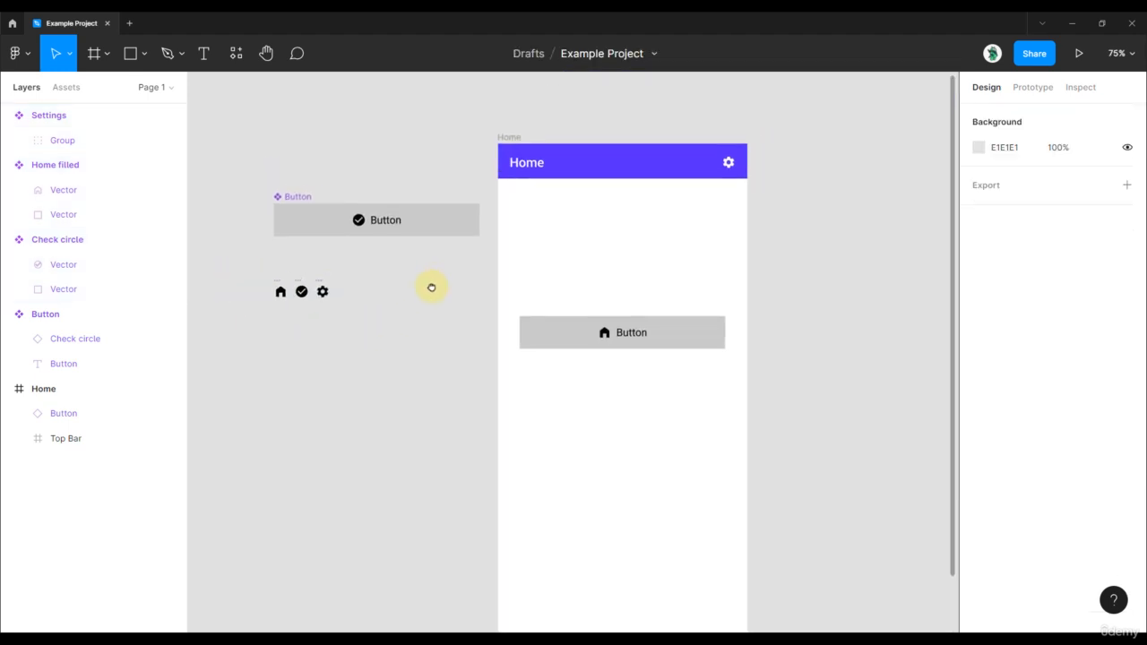
{"action": "scroll", "coordinate": [432, 289], "scroll_direction": "up", "scroll_amount": 1}
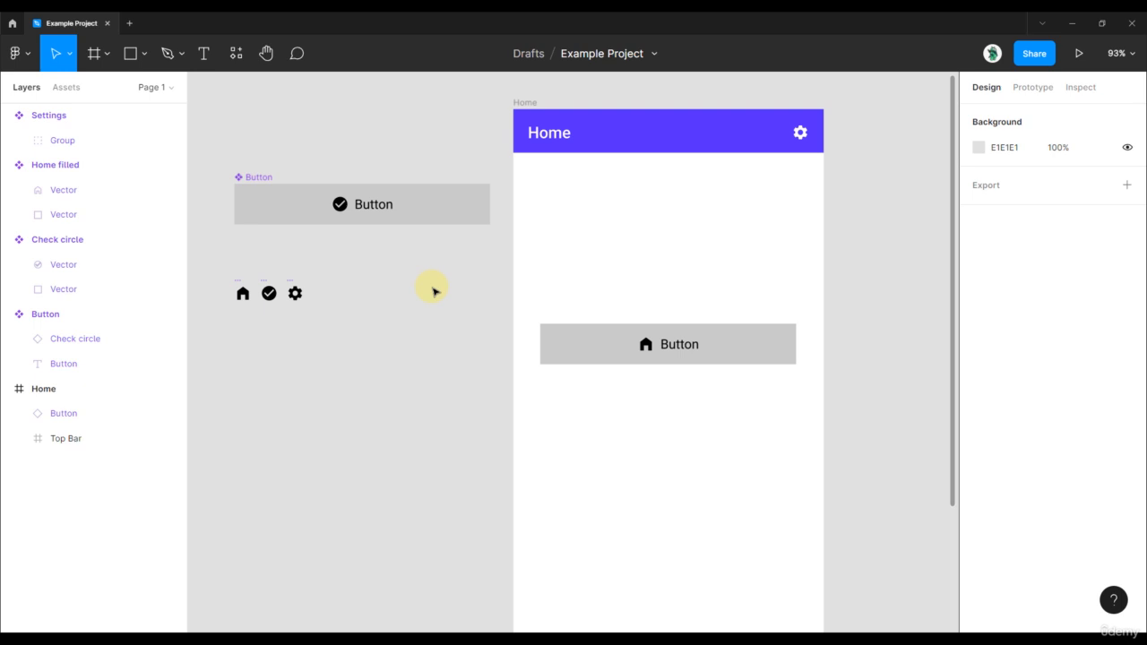
{"action": "scroll", "coordinate": [721, 305], "scroll_direction": "up", "scroll_amount": 1}
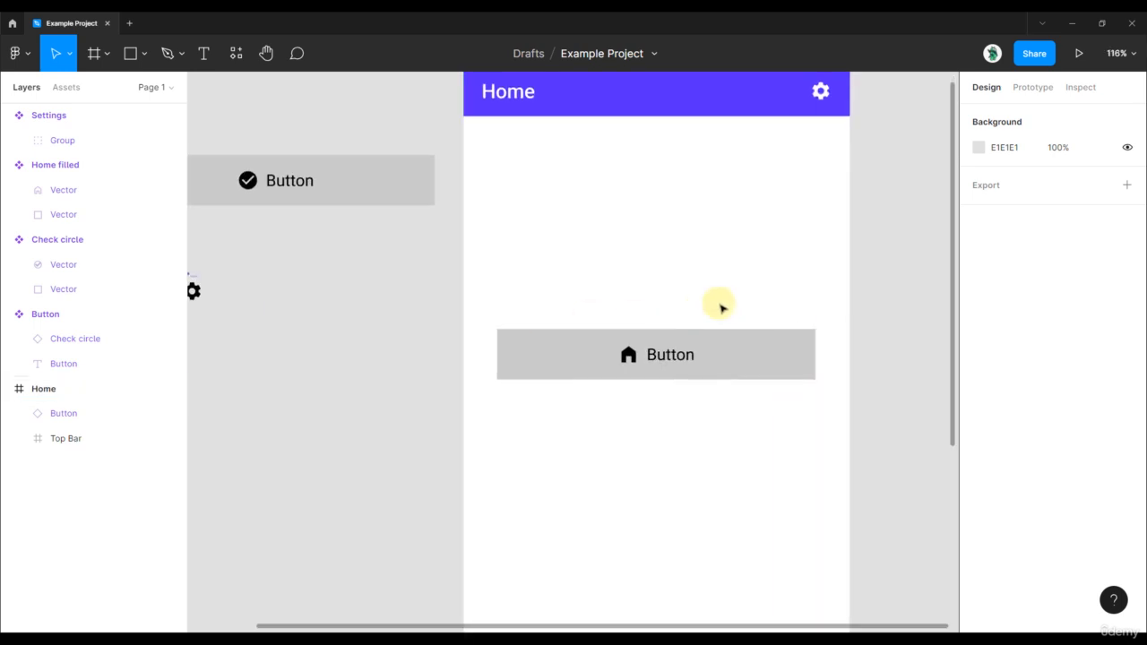